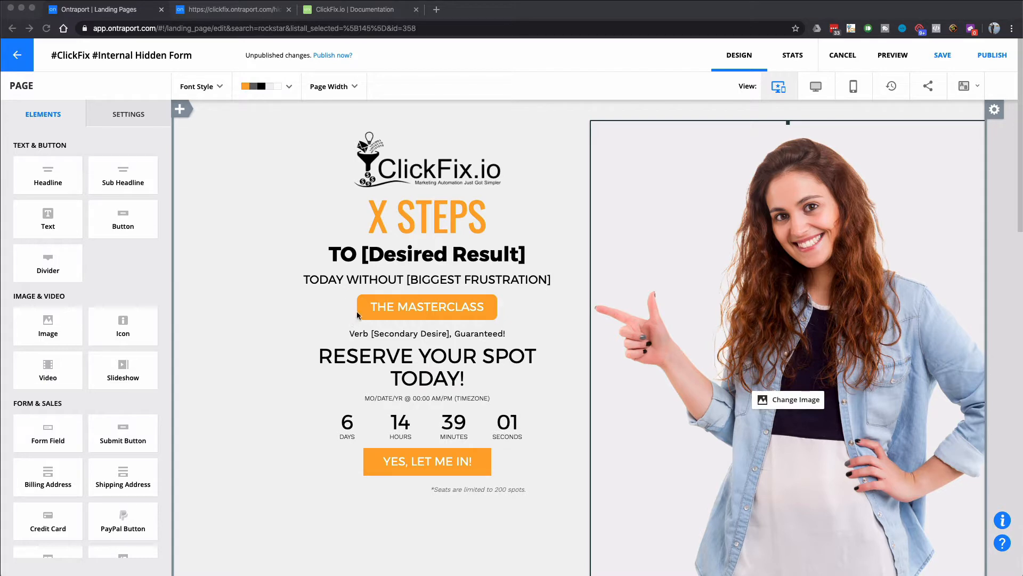
# Examine the published hidden-form page from the hero section through the order form and footer
pyautogui.click(257, 9)
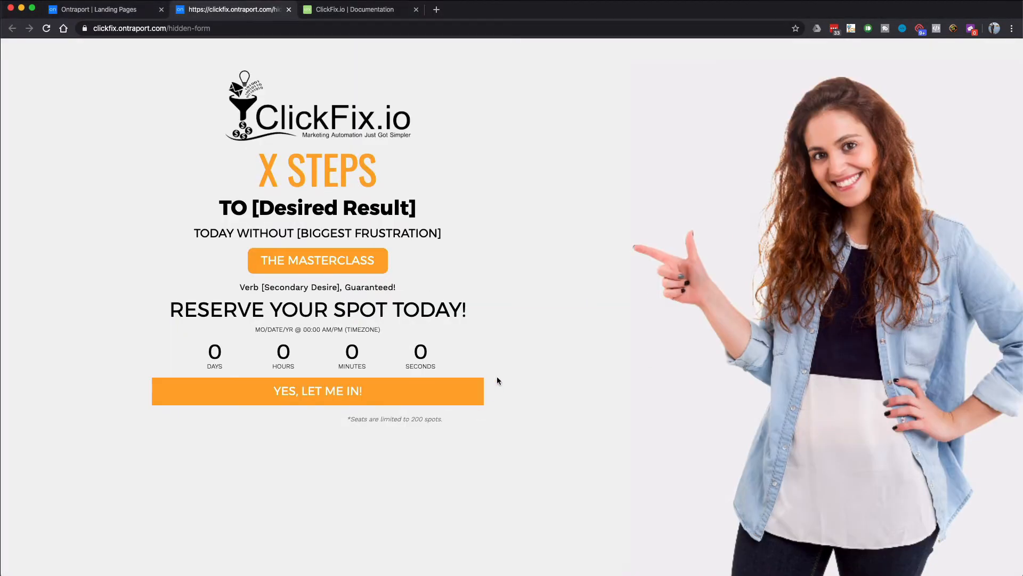
pyautogui.scroll(-15, 437, 428)
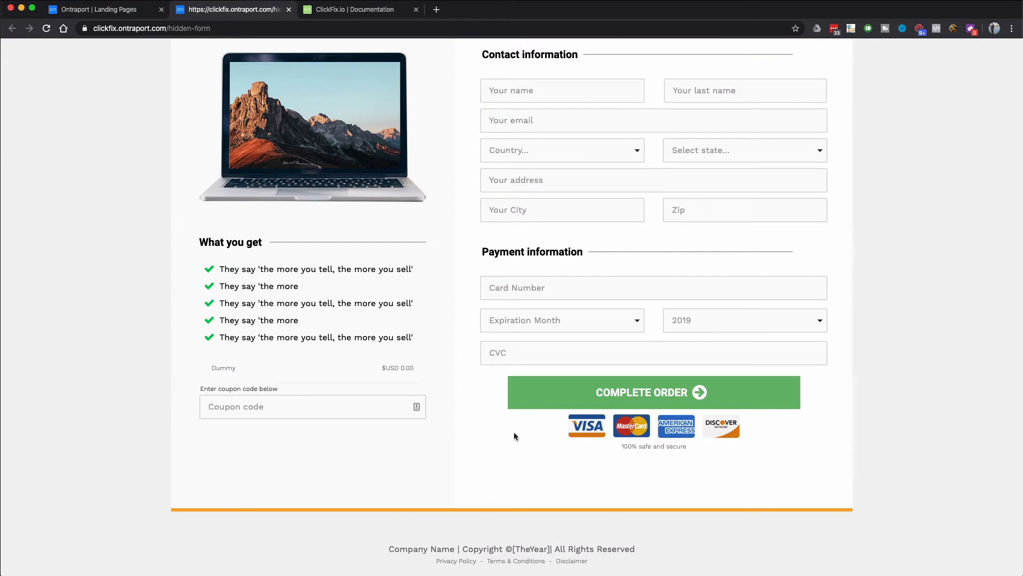
pyautogui.scroll(3, 514, 436)
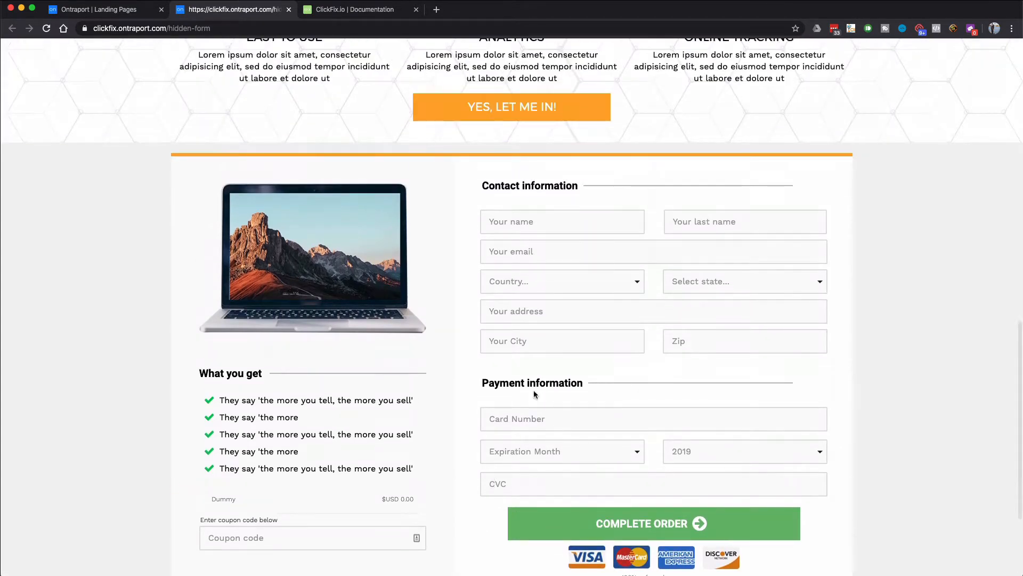
pyautogui.scroll(15, 475, 434)
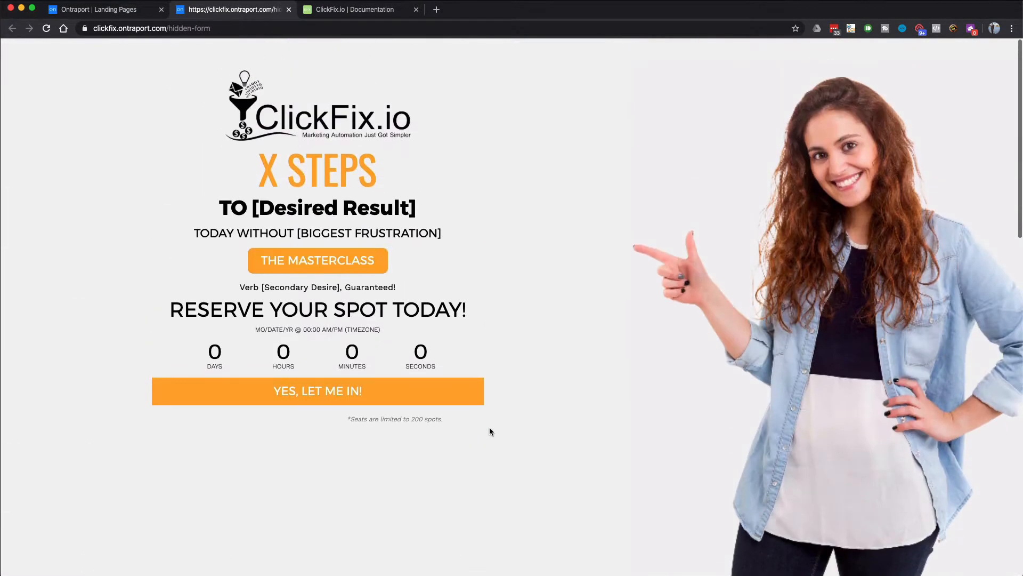
pyautogui.scroll(-9, 491, 434)
pyautogui.scroll(7, 491, 434)
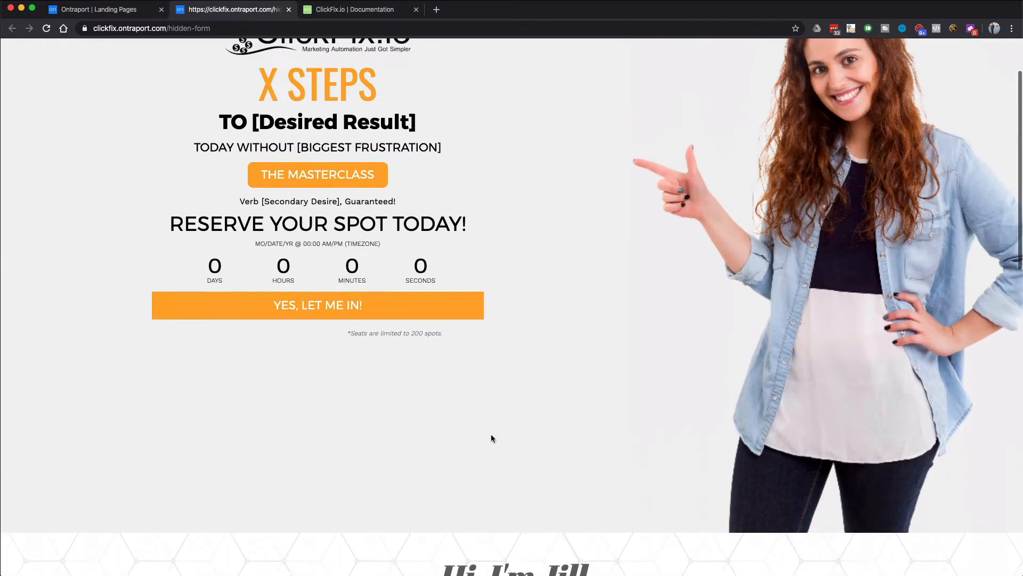
pyautogui.scroll(3, 491, 438)
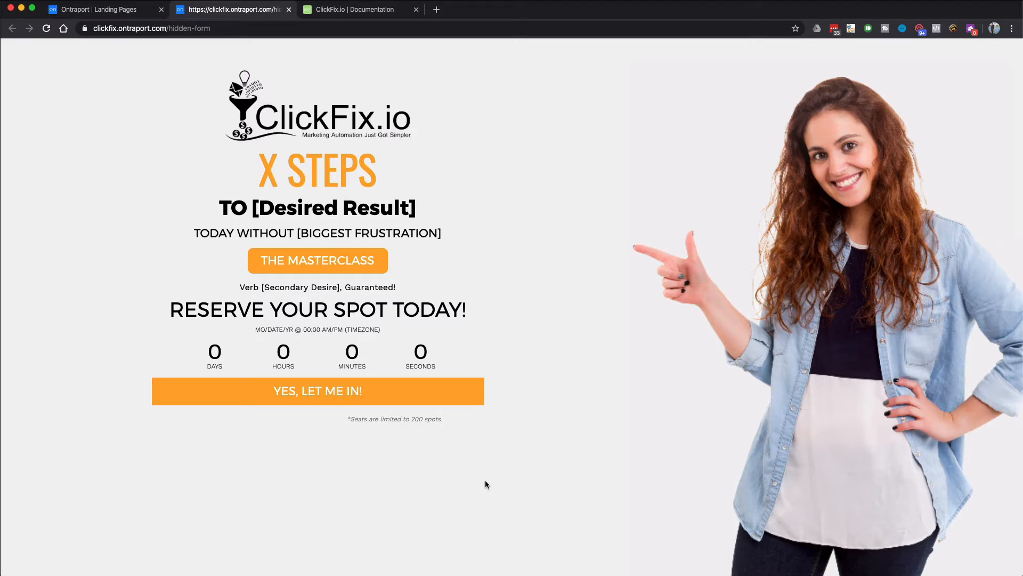
pyautogui.scroll(-10, 494, 436)
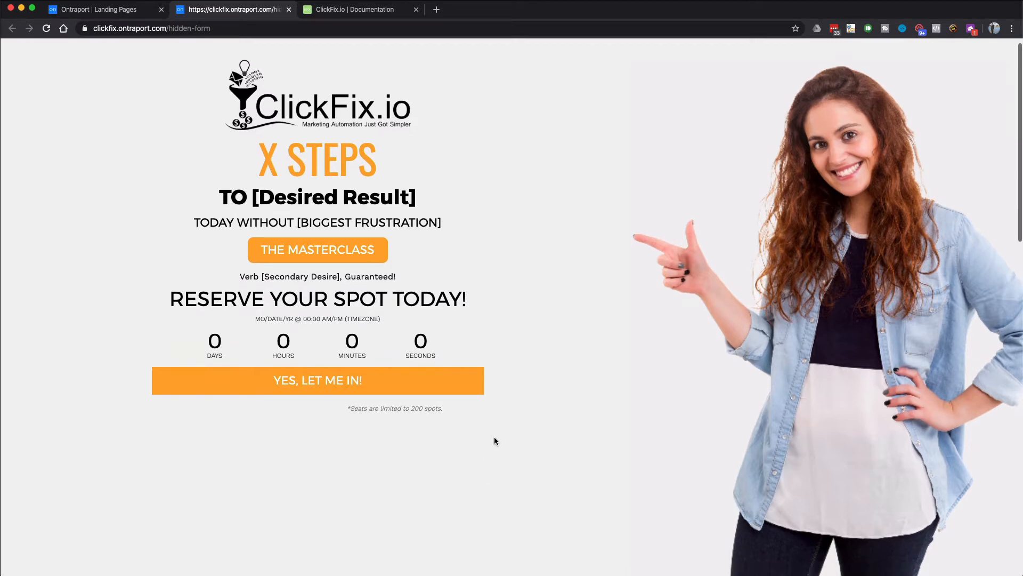
pyautogui.scroll(5, 494, 436)
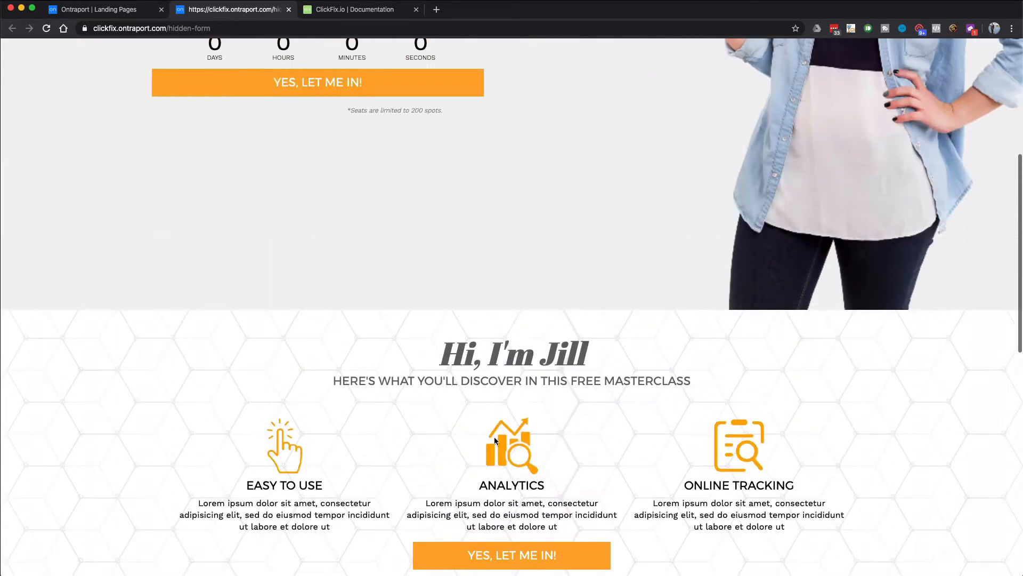
pyautogui.scroll(5, 522, 424)
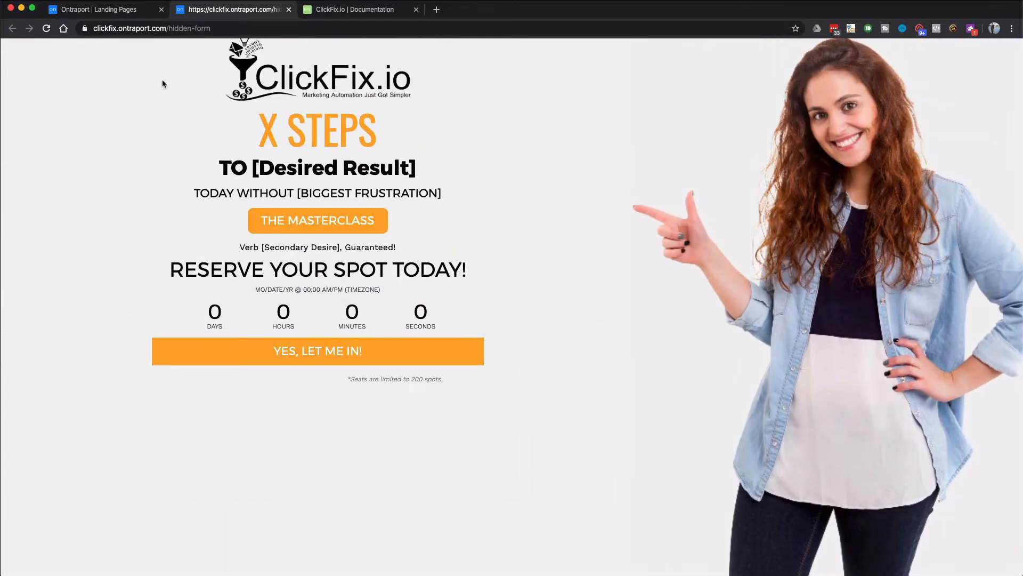
# Review the same landing page's blocks in the Ontraport page editor, from the hero section to the order form
pyautogui.click(104, 16)
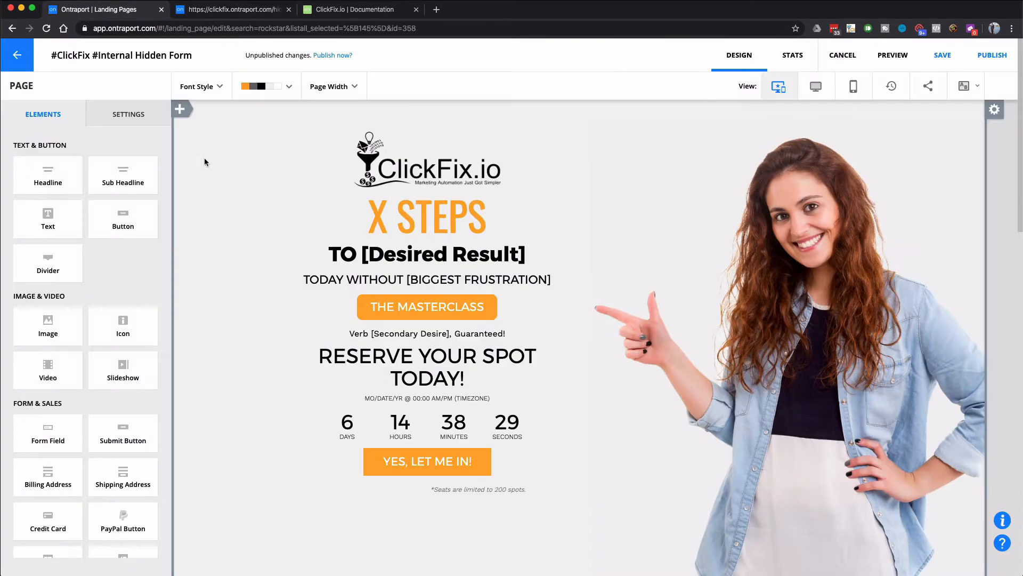
pyautogui.scroll(-10, 514, 406)
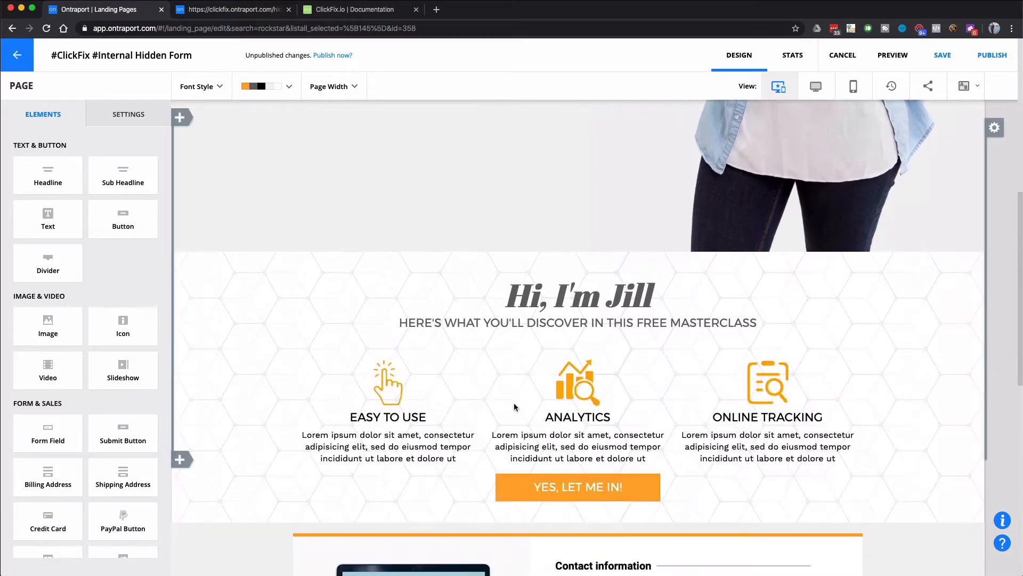
pyautogui.scroll(12, 513, 402)
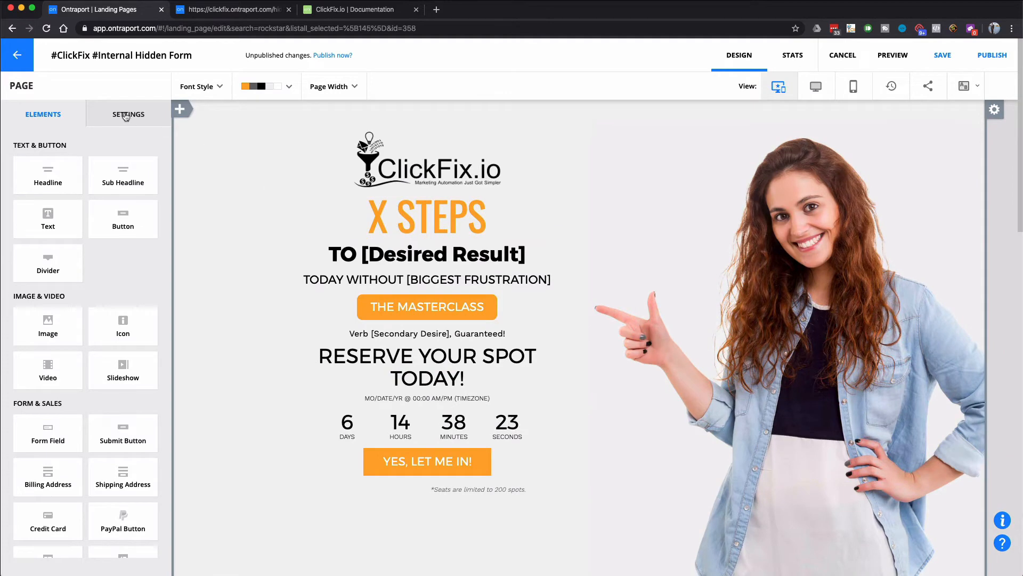
pyautogui.moveTo(417, 285)
pyautogui.scroll(-10, 546, 478)
pyautogui.scroll(-5, 547, 478)
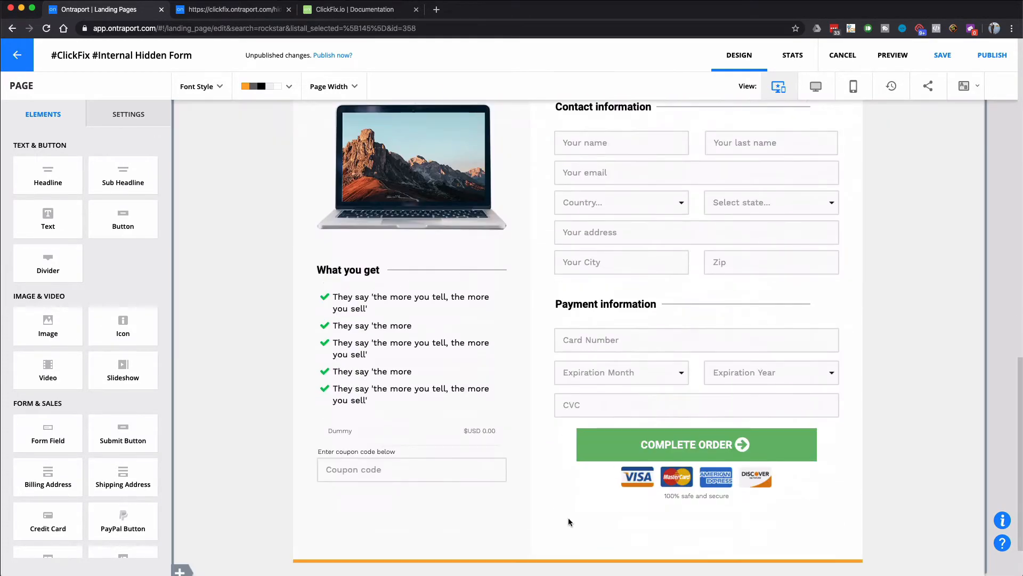
pyautogui.scroll(6, 568, 517)
pyautogui.moveTo(569, 453)
pyautogui.scroll(7, 570, 453)
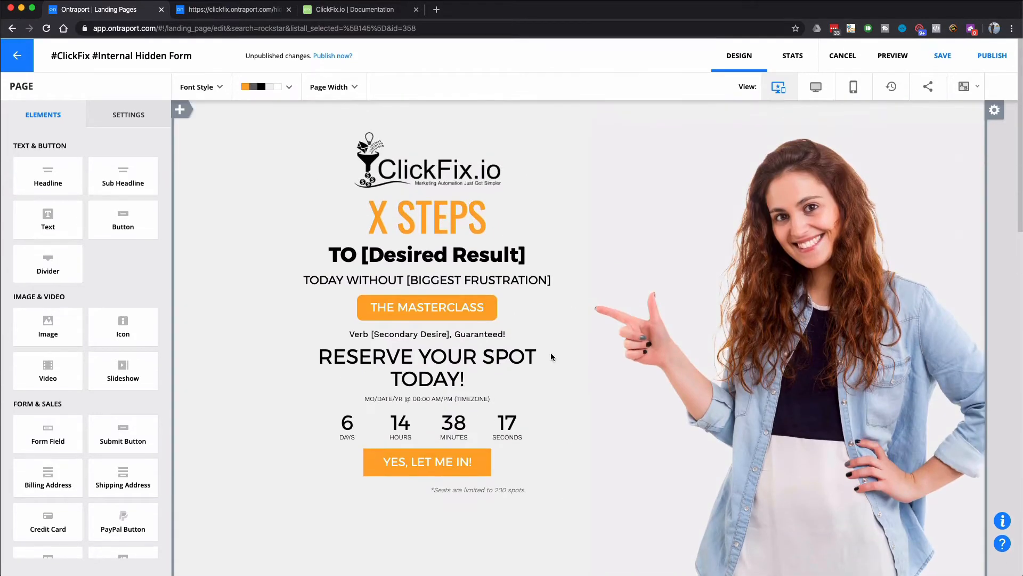
pyautogui.moveTo(356, 186)
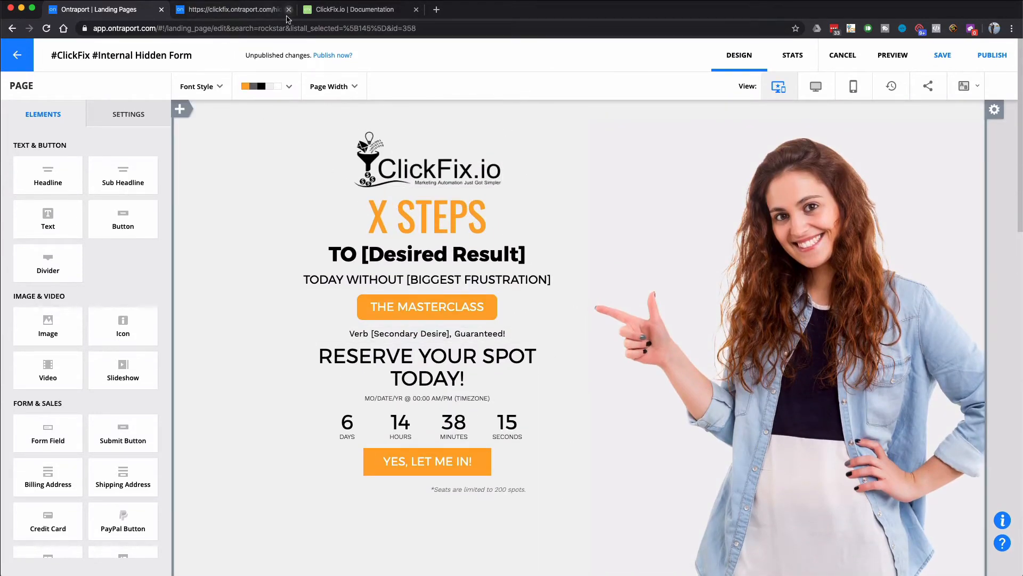
# Copy the klikfx.com import script from the Shortcodes section of the ClickFix.io documentation
pyautogui.click(337, 15)
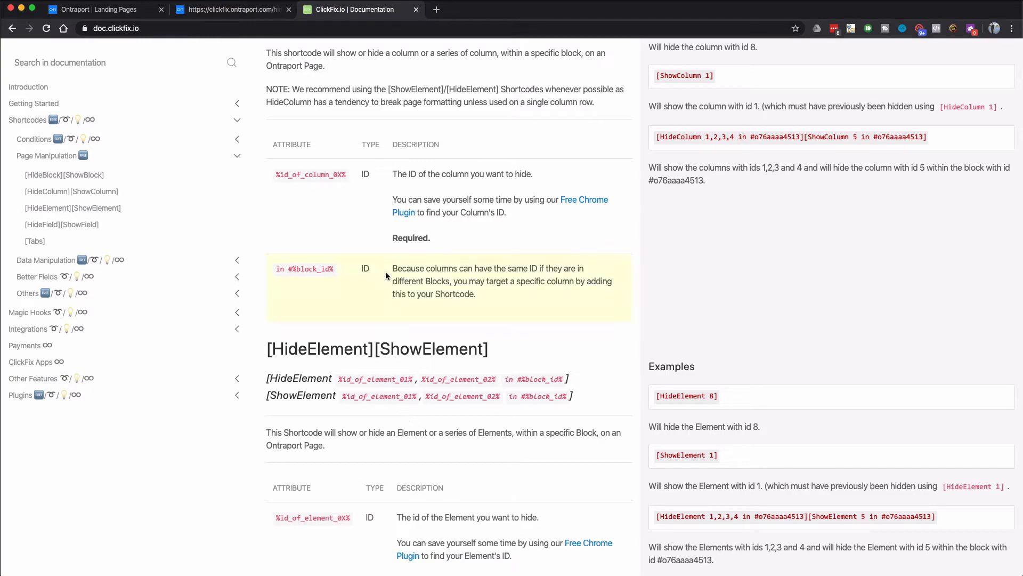
pyautogui.click(32, 120)
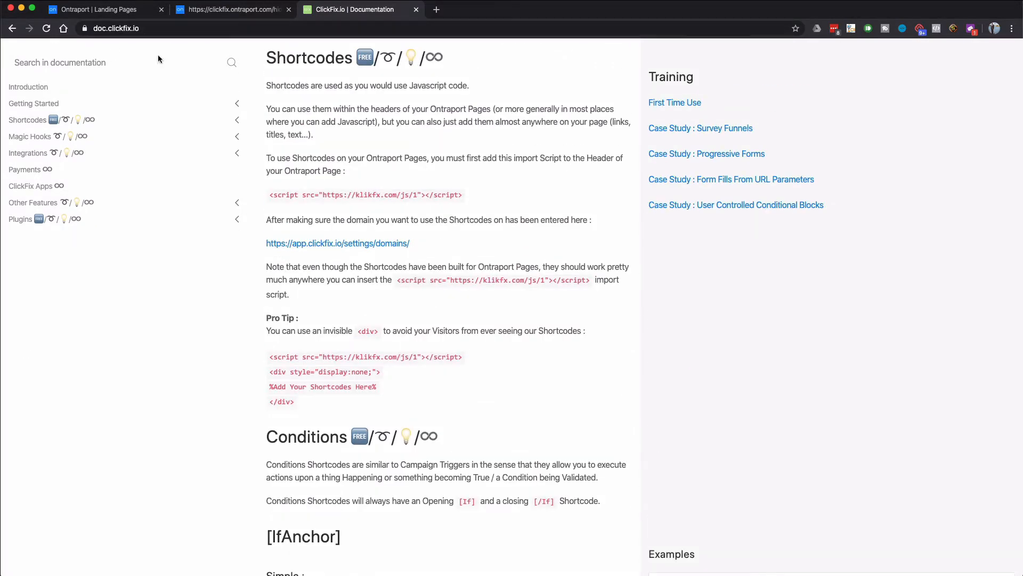
pyautogui.tripleClick(447, 202)
pyautogui.press('super+c')
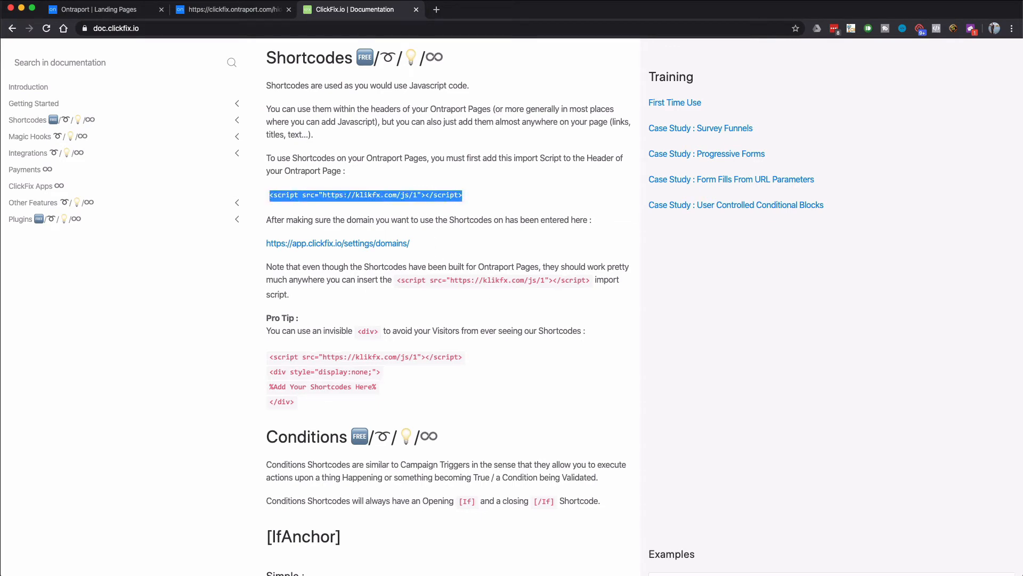
pyautogui.click(119, 13)
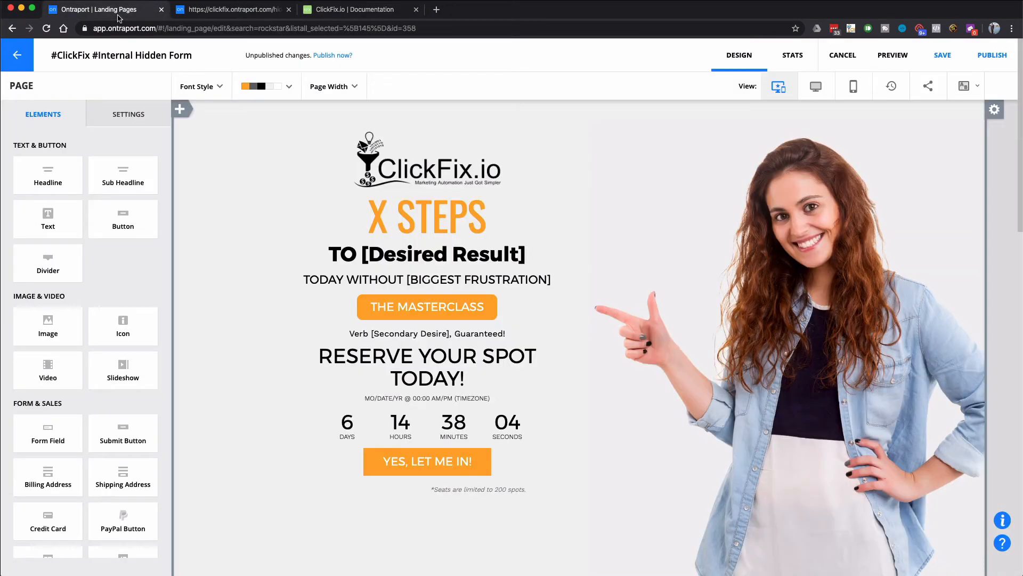
pyautogui.click(140, 124)
pyautogui.click(85, 232)
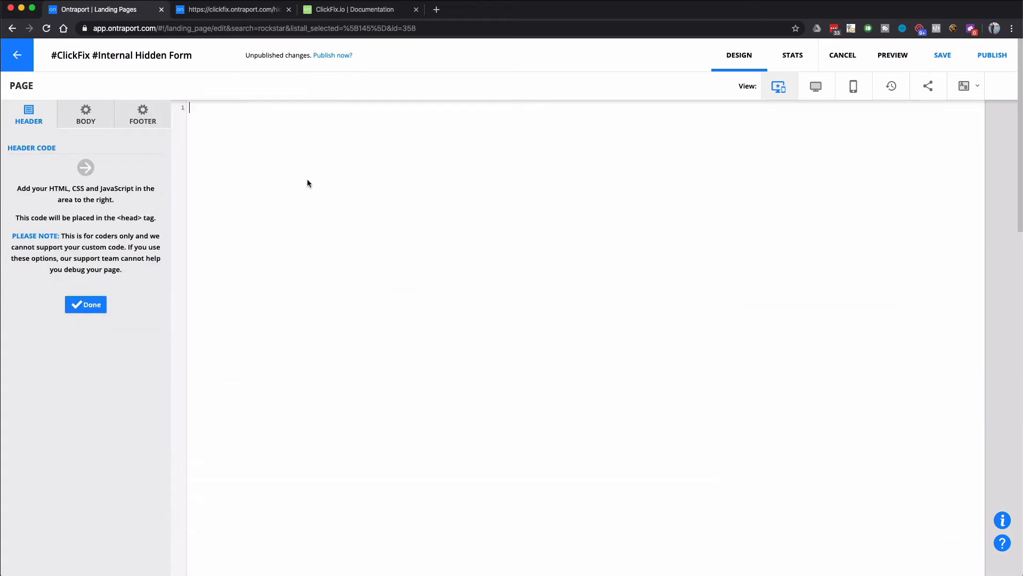
pyautogui.press('super+v')
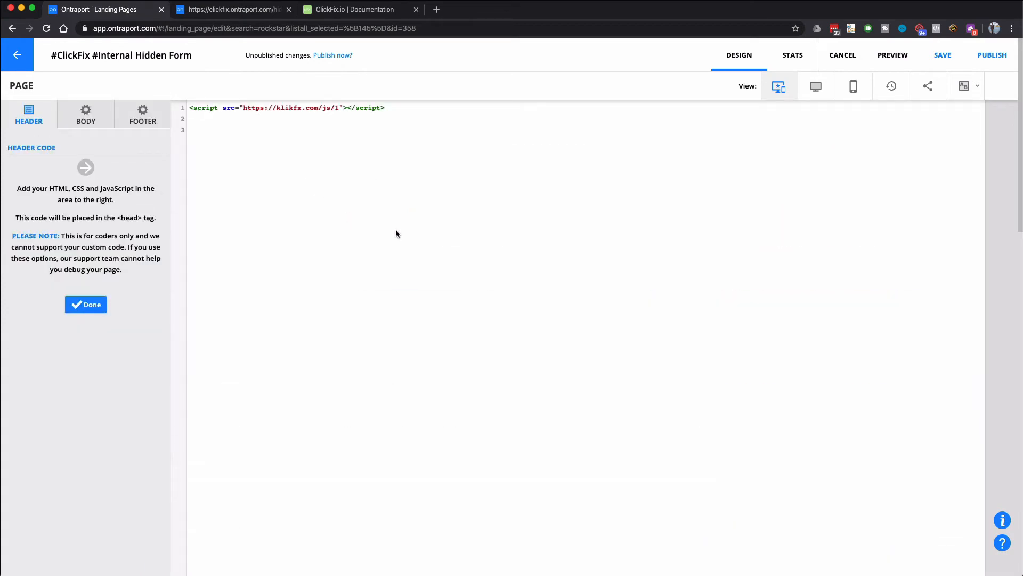
# Add an invisible <div style="display:none;"> container with a closing </div> below the import script in the header code
pyautogui.write('di')
pyautogui.press('BackSpace')
pyautogui.press('BackSpace')
pyautogui.press('BackSpace')
pyautogui.press('BackSpace')
pyautogui.write('div sty')
pyautogui.write('le="display:none;">  </div>')
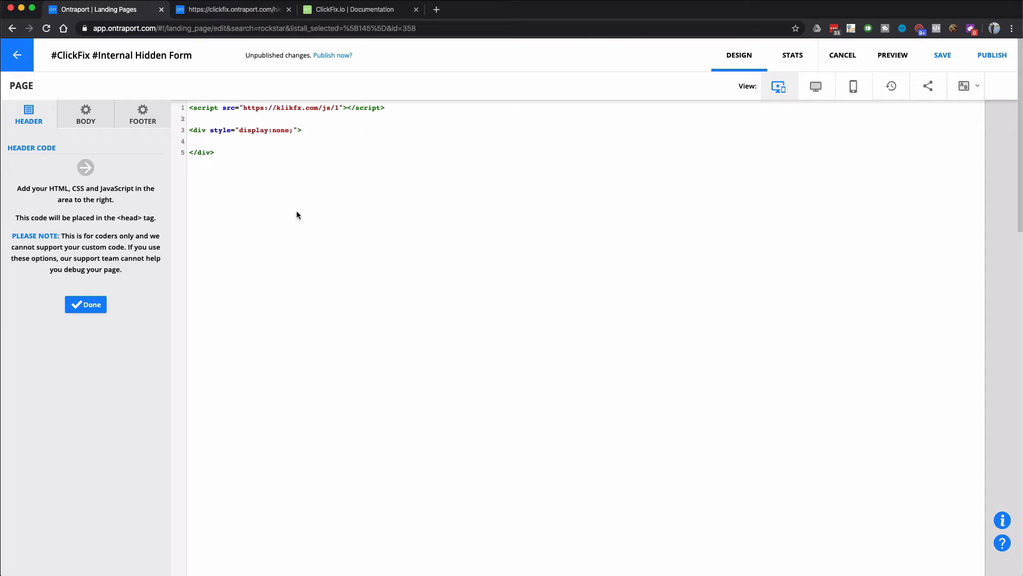
# Highlight the block IDs on the published page with the ClickFix.io extension and select the order form block's ID
pyautogui.click(254, 15)
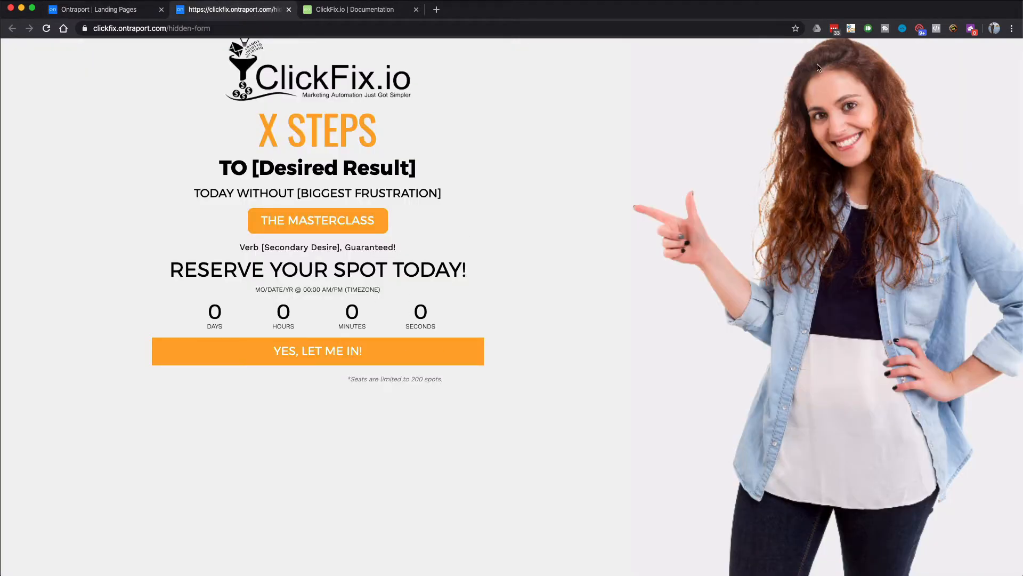
pyautogui.click(850, 30)
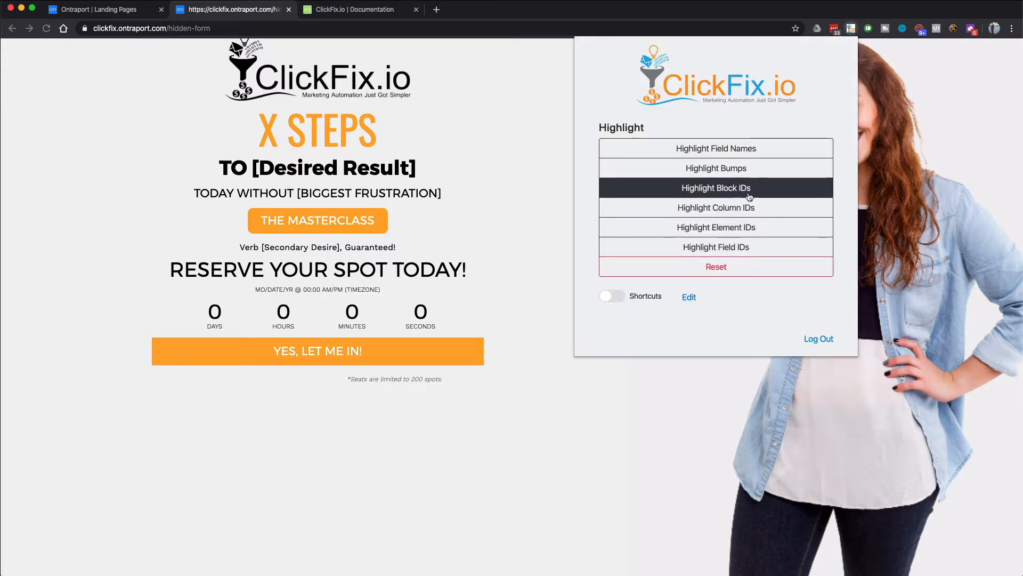
pyautogui.click(677, 188)
pyautogui.scroll(-10, 488, 312)
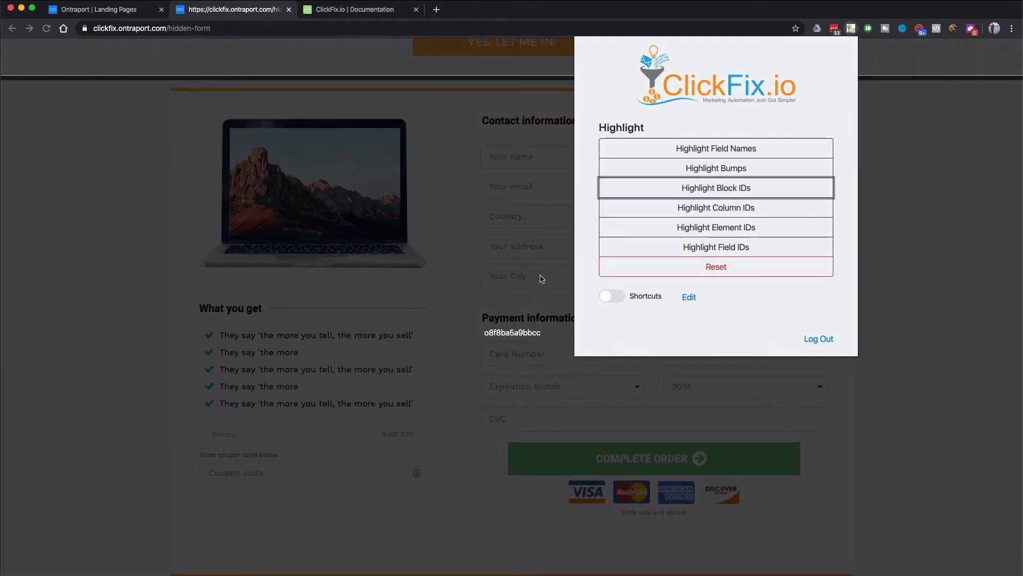
pyautogui.click(528, 328)
pyautogui.doubleClick(511, 334)
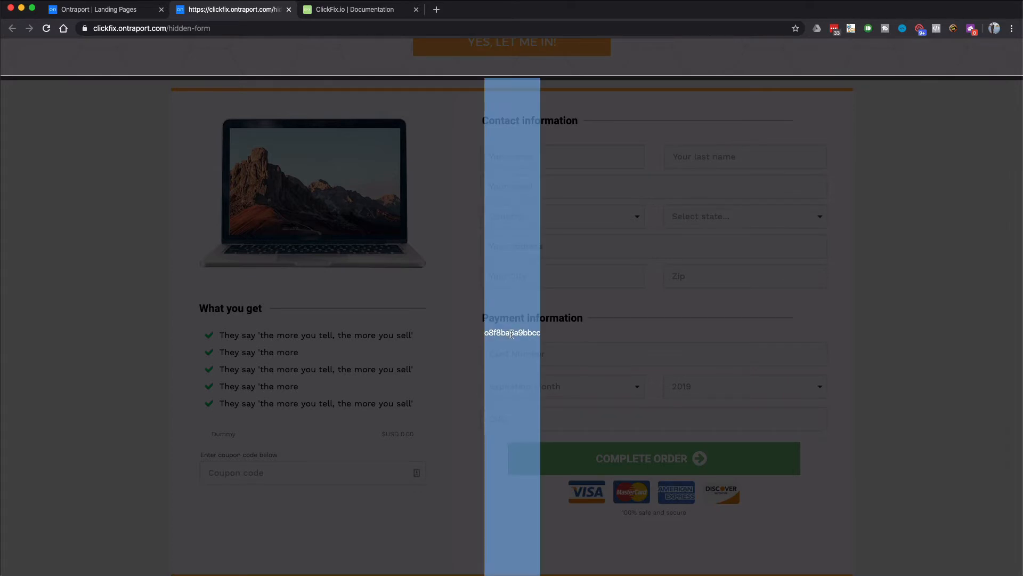
# Insert the shortcode [HideBlock #o8f8ba5a9bbcc] inside the invisible div of the landing page's header code
pyautogui.click(122, 20)
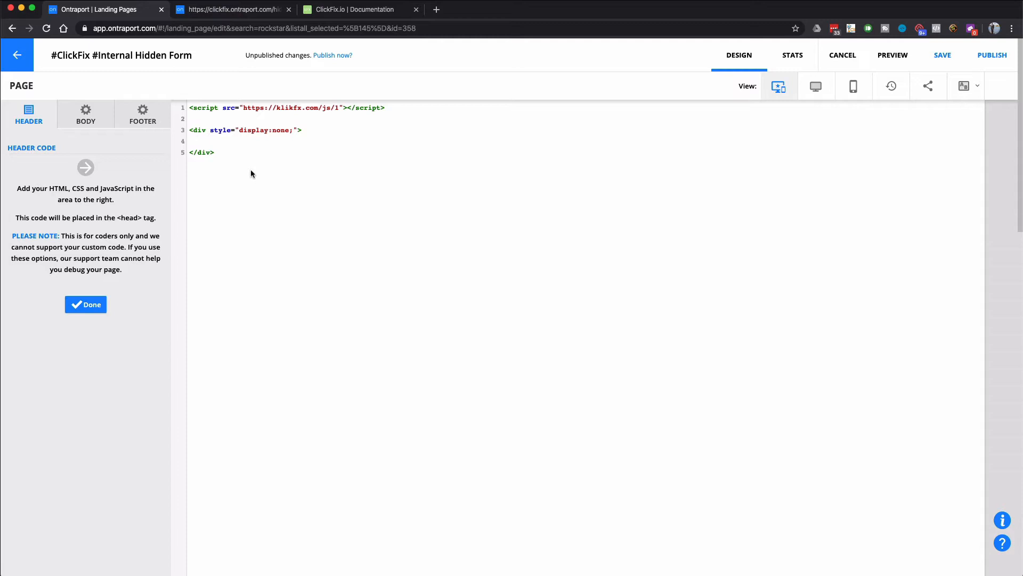
pyautogui.write('[')
pyautogui.write('Sh')
pyautogui.press('BackSpace')
pyautogui.press('BackSpace')
pyautogui.write('Hid')
pyautogui.press('BackSpace')
pyautogui.press('BackSpace')
pyautogui.press('BackSpace')
pyautogui.write('Block #')
pyautogui.write('e8f8ba5a9bbcc')
pyautogui.write(']')
# Finish editing the header code, then save and re-publish the landing page
pyautogui.click(101, 299)
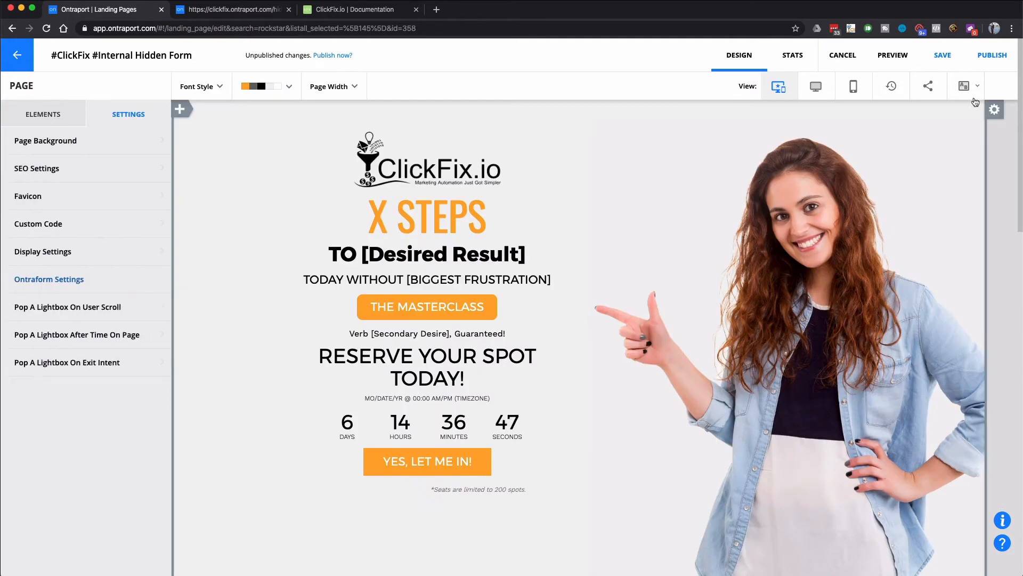
pyautogui.click(996, 64)
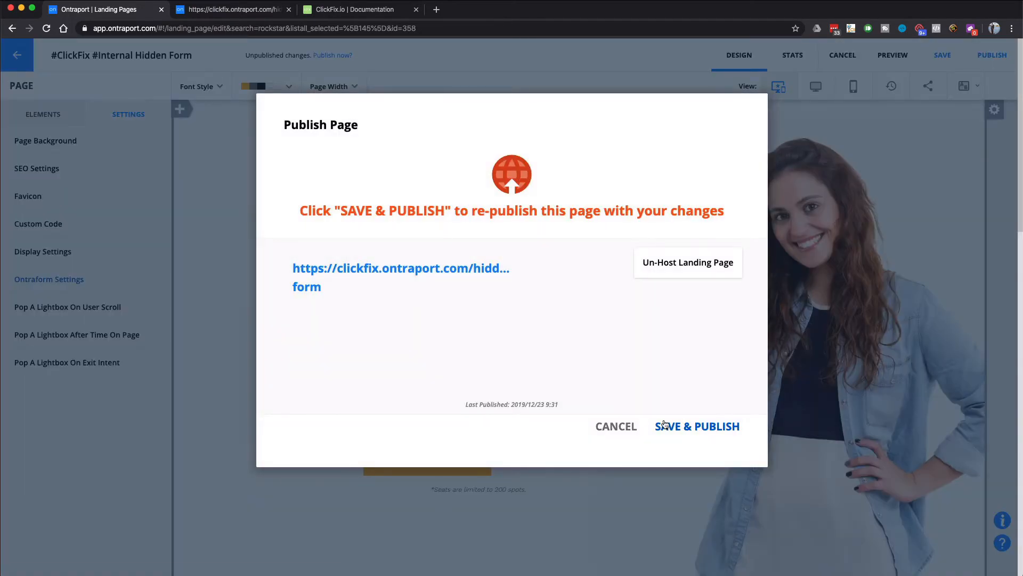
pyautogui.click(696, 425)
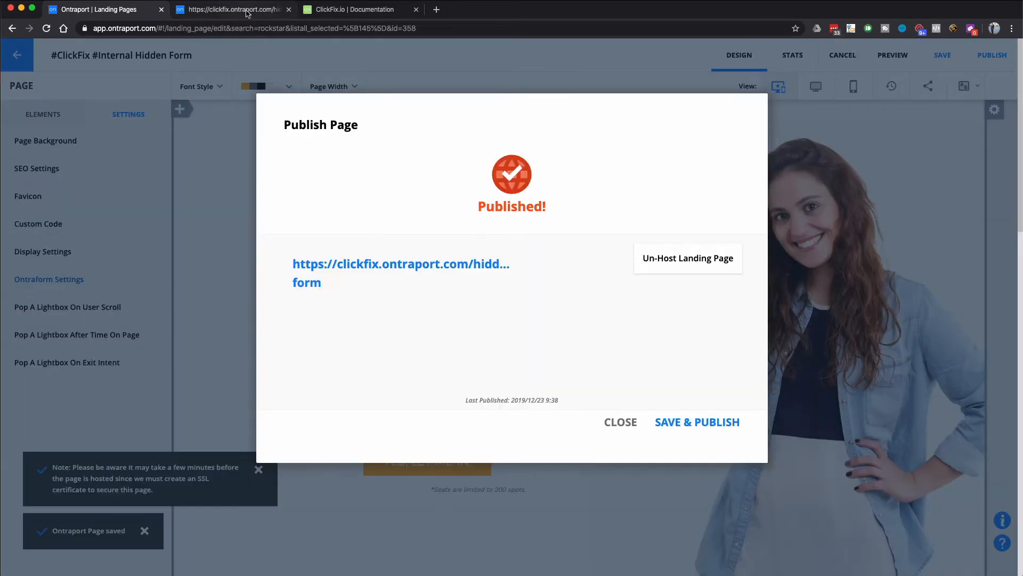
# Check the published hidden-form page to see whether the order form block is hidden
pyautogui.click(246, 13)
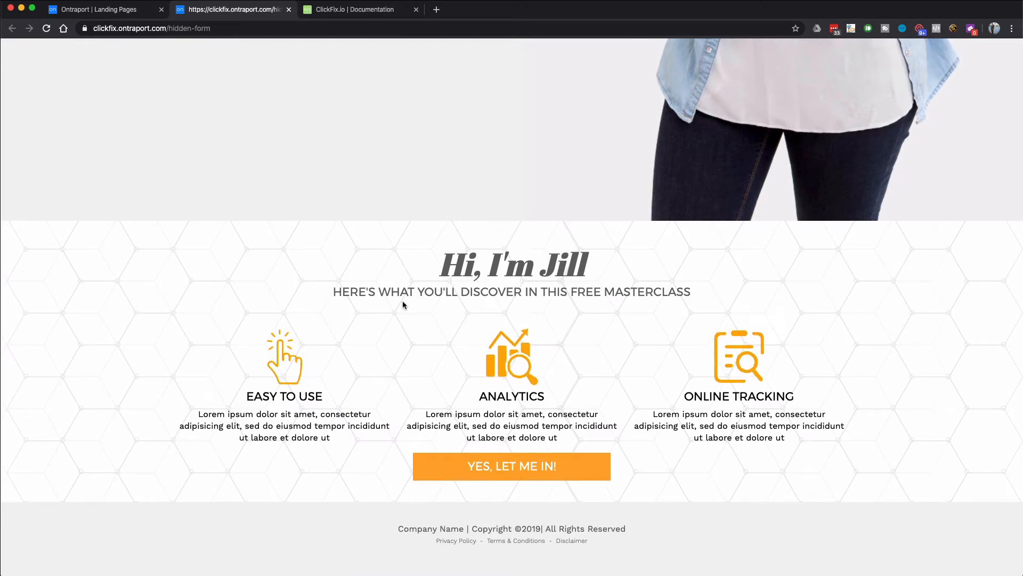
pyautogui.scroll(3, 404, 307)
pyautogui.scroll(-3, 410, 373)
pyautogui.scroll(10, 411, 378)
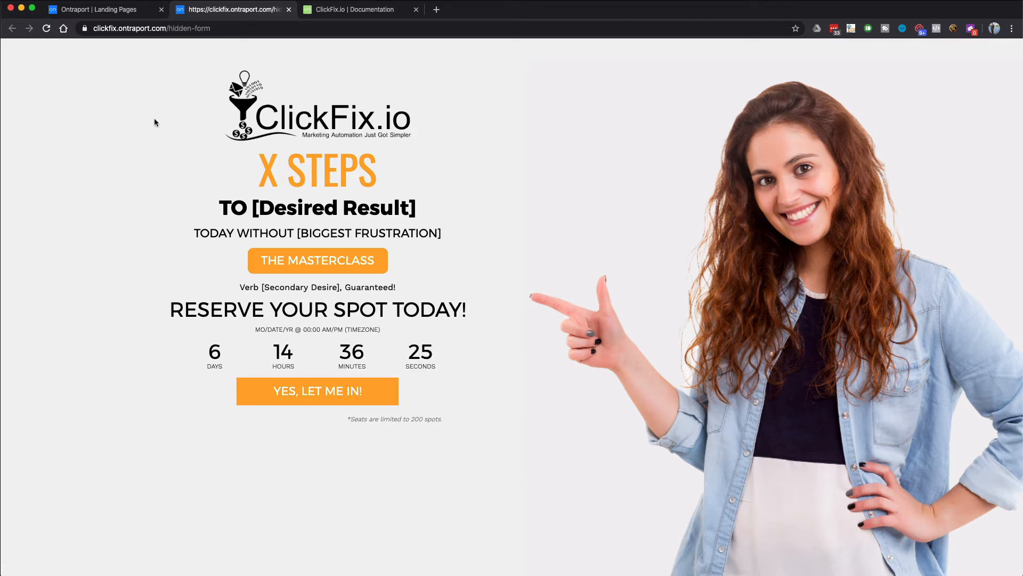
# Return to the landing page editor and link the hero section's "YES, LET ME IN!" button to the anchor #show.form
pyautogui.click(131, 11)
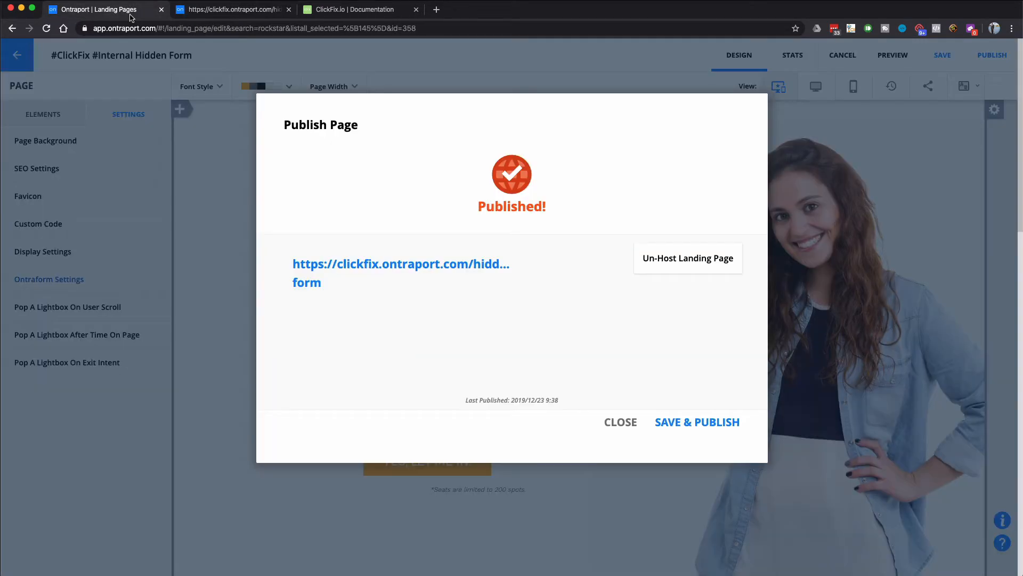
pyautogui.click(623, 424)
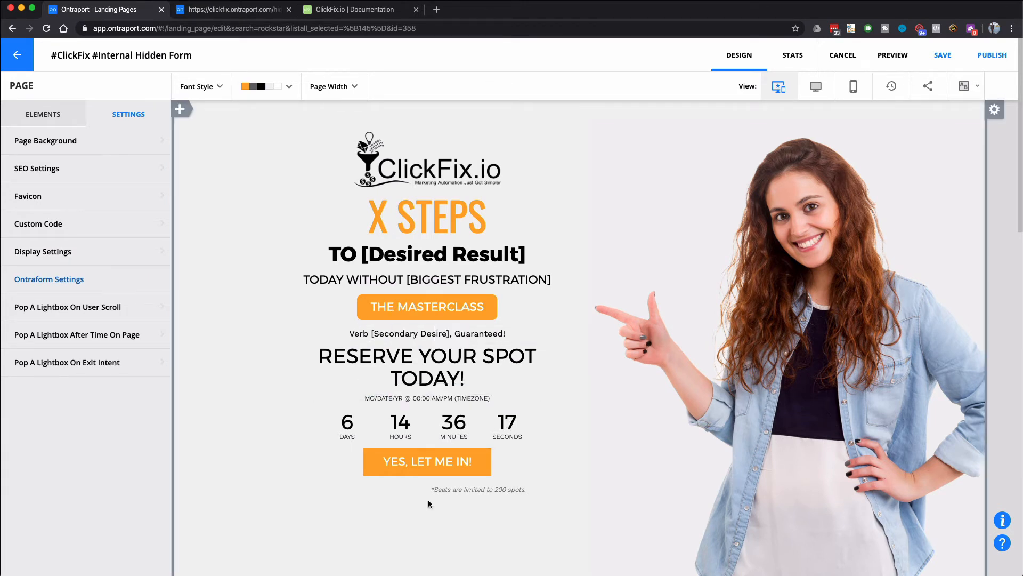
pyautogui.click(431, 467)
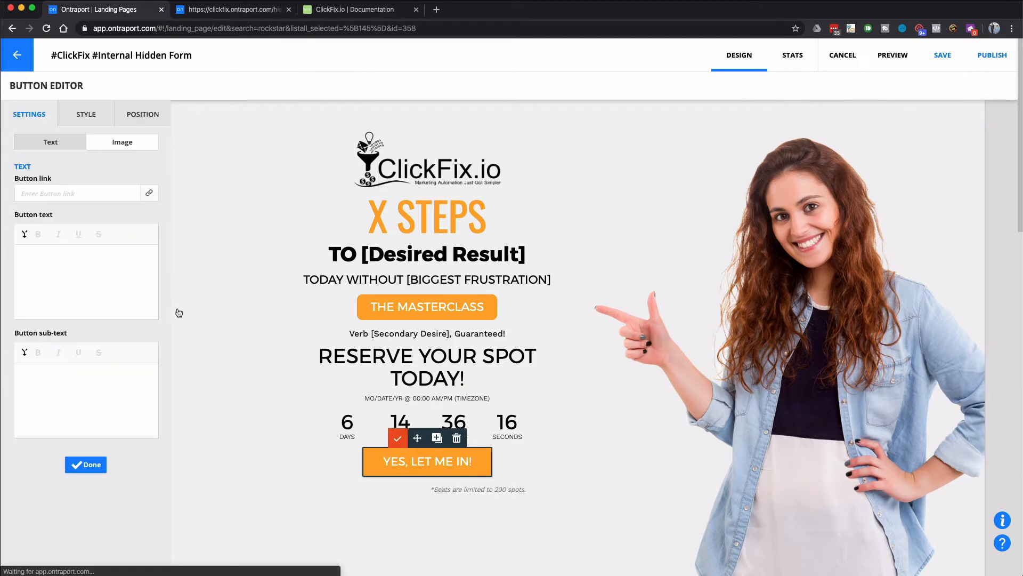
pyautogui.click(150, 194)
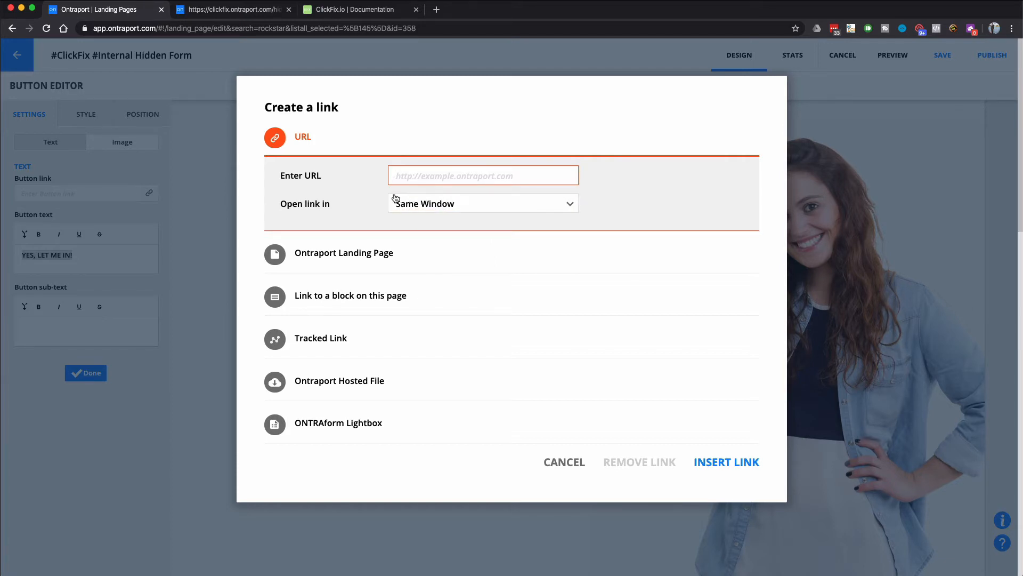
pyautogui.write('#sho')
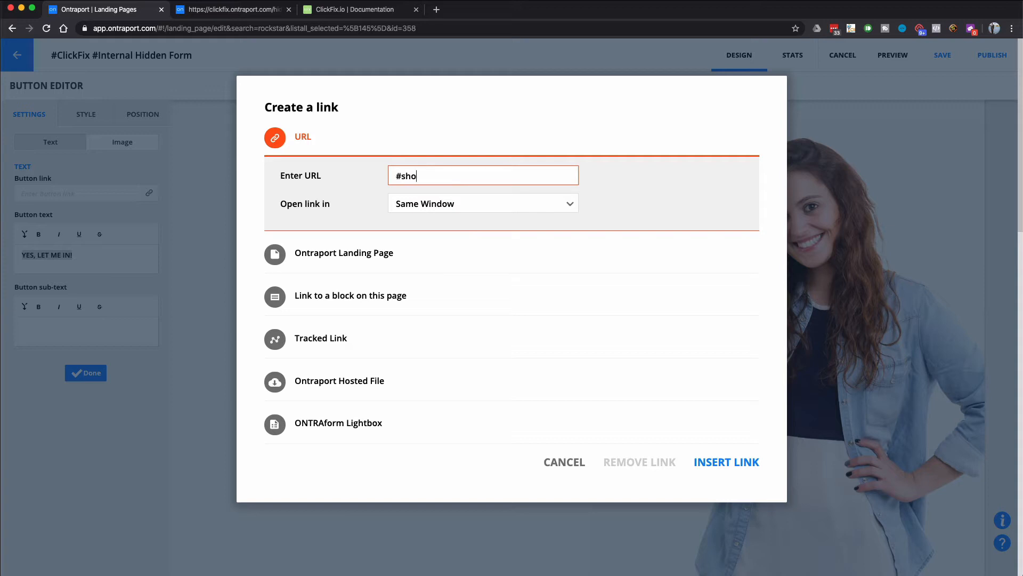
pyautogui.write('w.form')
pyautogui.moveTo(401, 178); pyautogui.dragTo(388, 181)
pyautogui.click(429, 183)
pyautogui.click(725, 464)
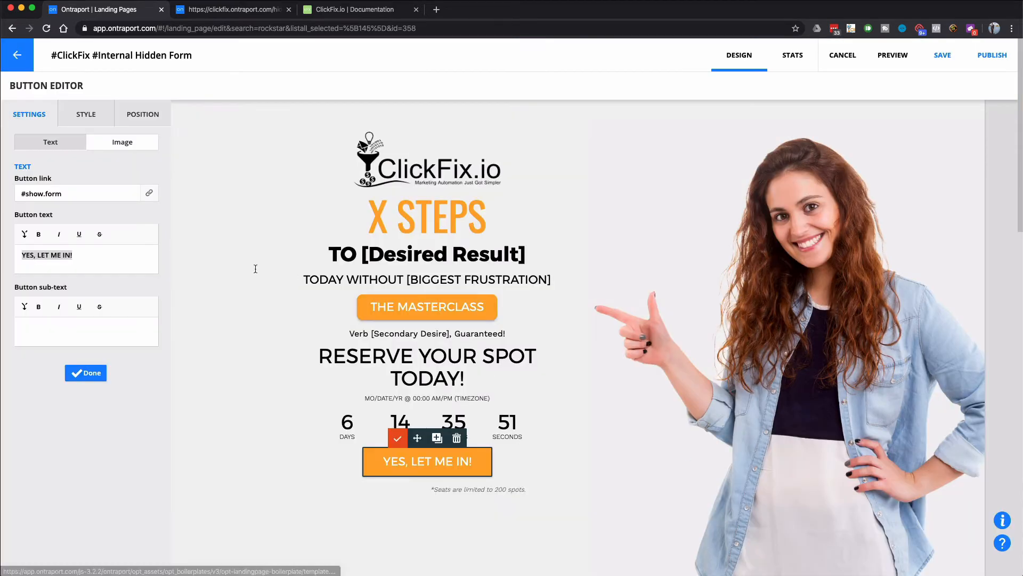
# Link the "YES, LET ME IN!" button in the "Hi, I'm Jill" section to #show.form and finish editing it
pyautogui.scroll(-10, 376, 417)
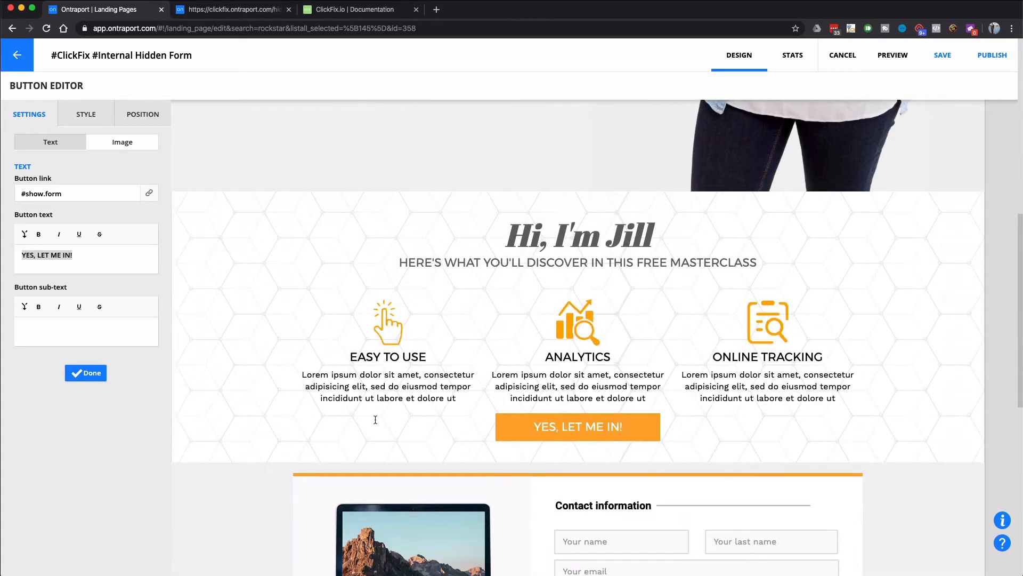
pyautogui.click(566, 340)
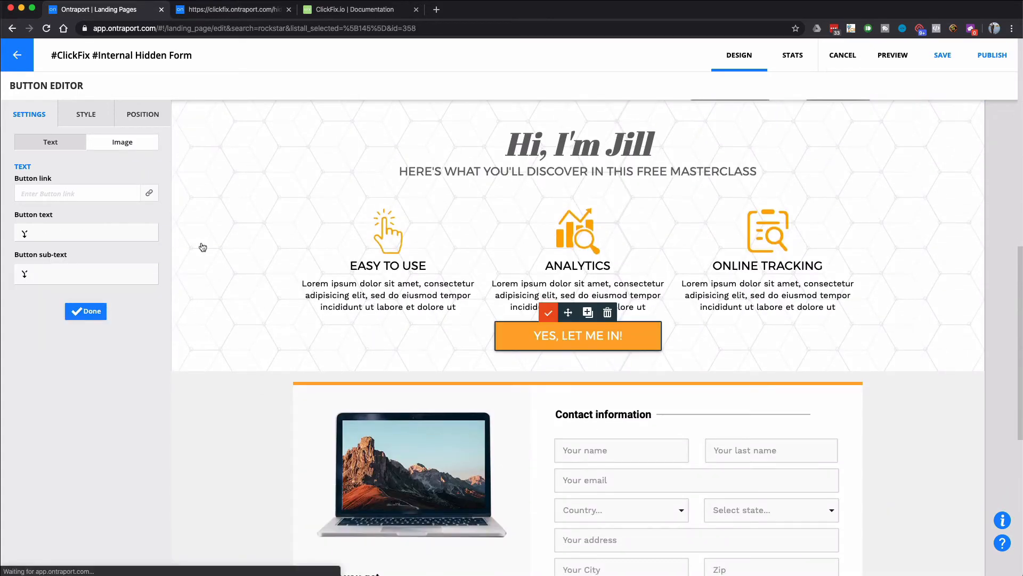
pyautogui.click(149, 193)
pyautogui.click(437, 174)
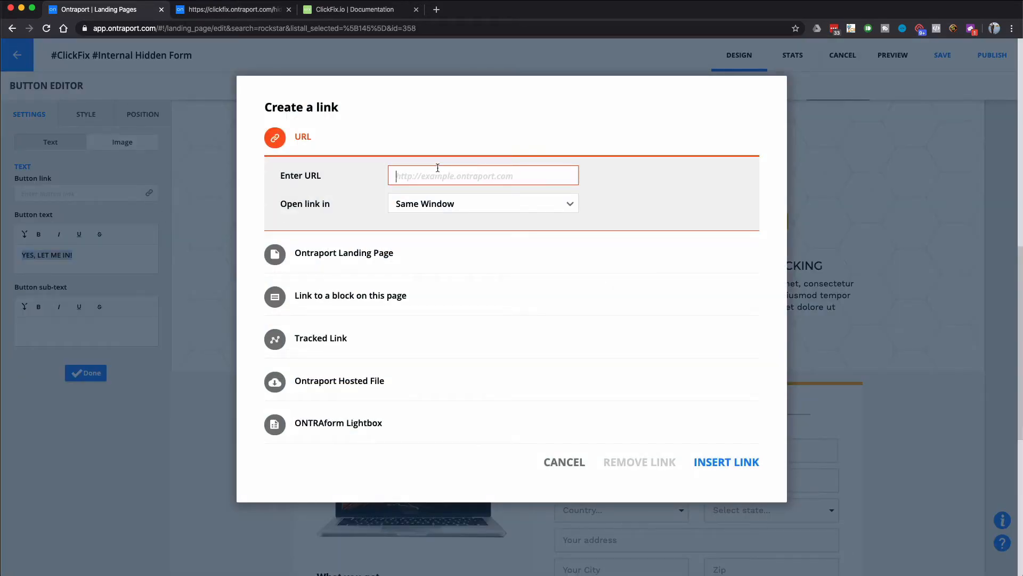
pyautogui.write('#show.form')
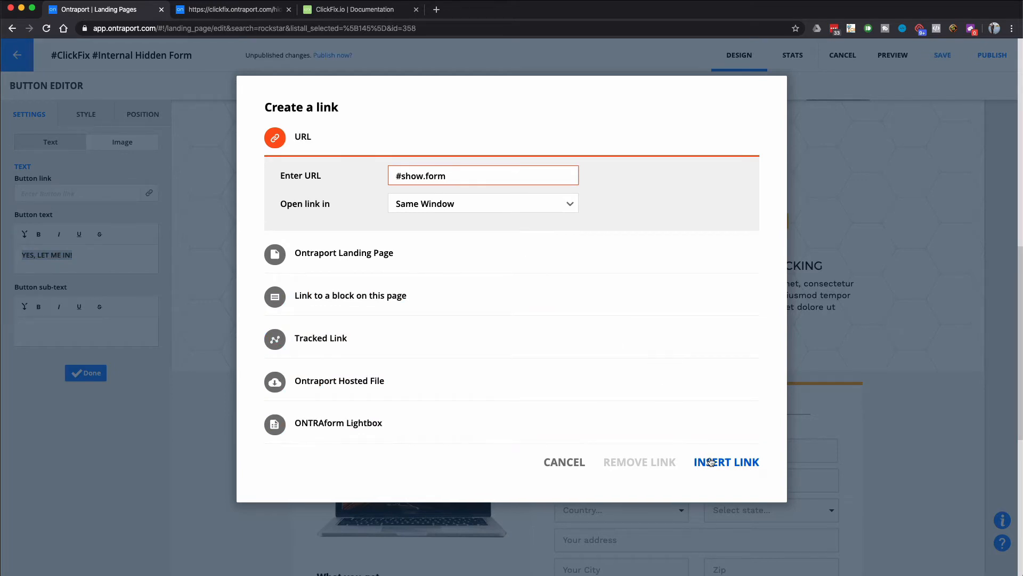
pyautogui.click(741, 462)
pyautogui.click(85, 373)
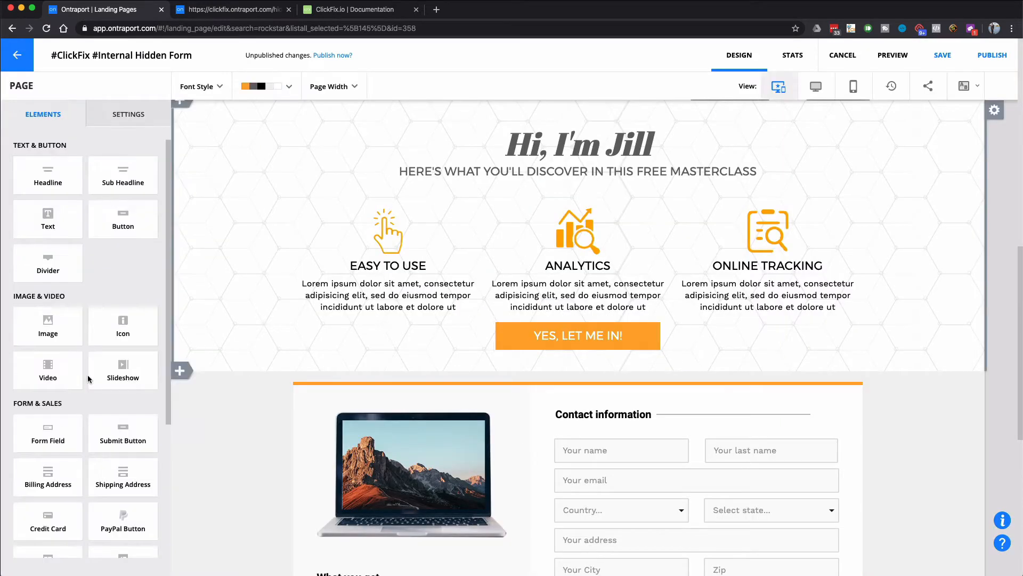
# Find the [IfAnchor] shortcode in the ClickFix.io documentation and copy the example that hides a block with #hide.block
pyautogui.scroll(10, 191, 367)
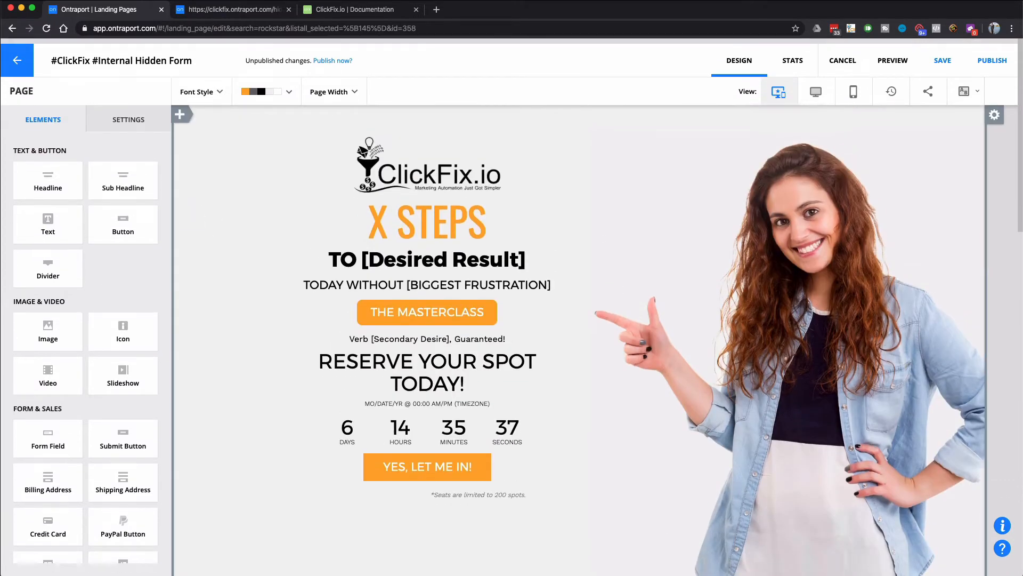
pyautogui.click(352, 12)
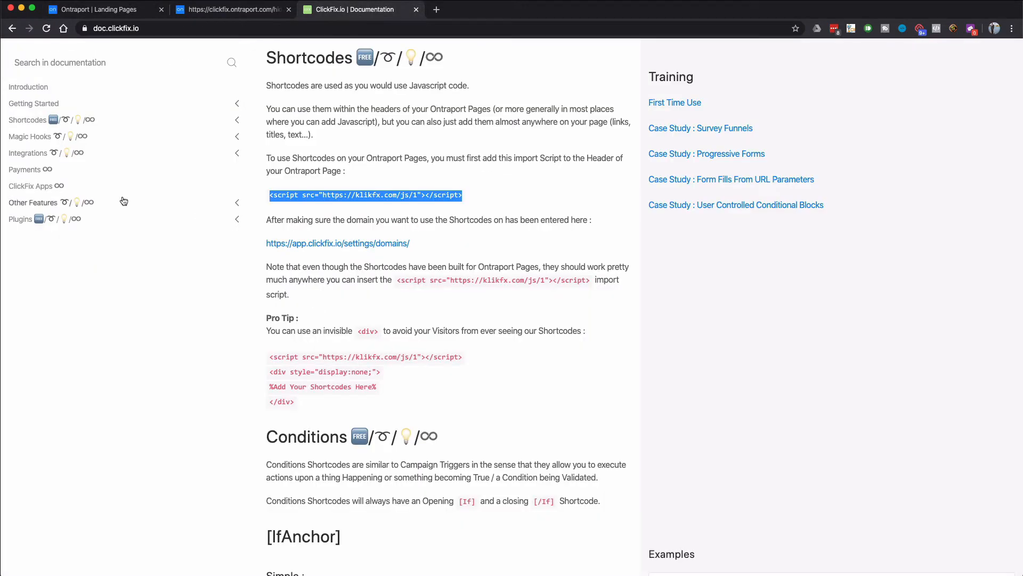
pyautogui.click(50, 120)
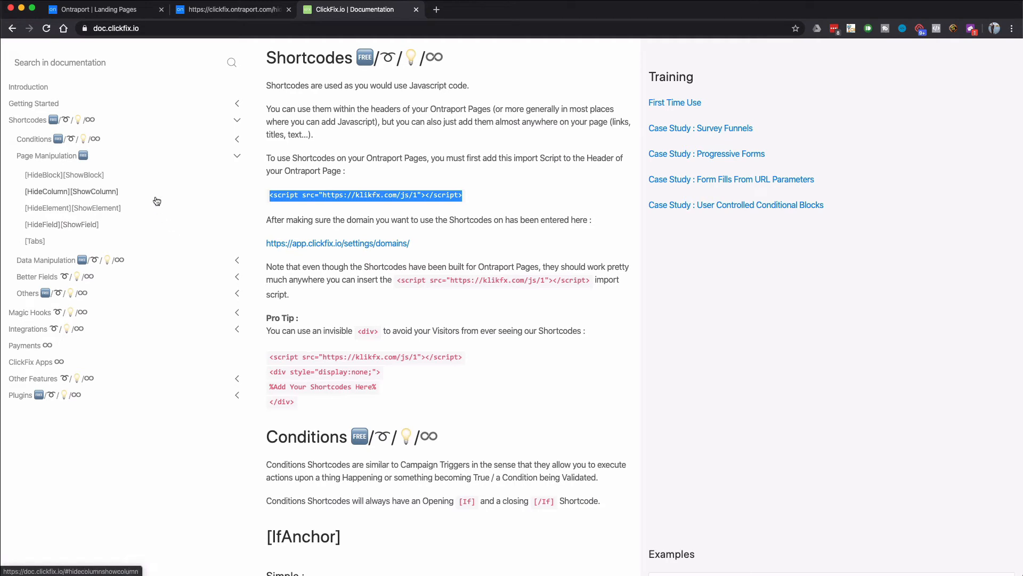
pyautogui.click(99, 179)
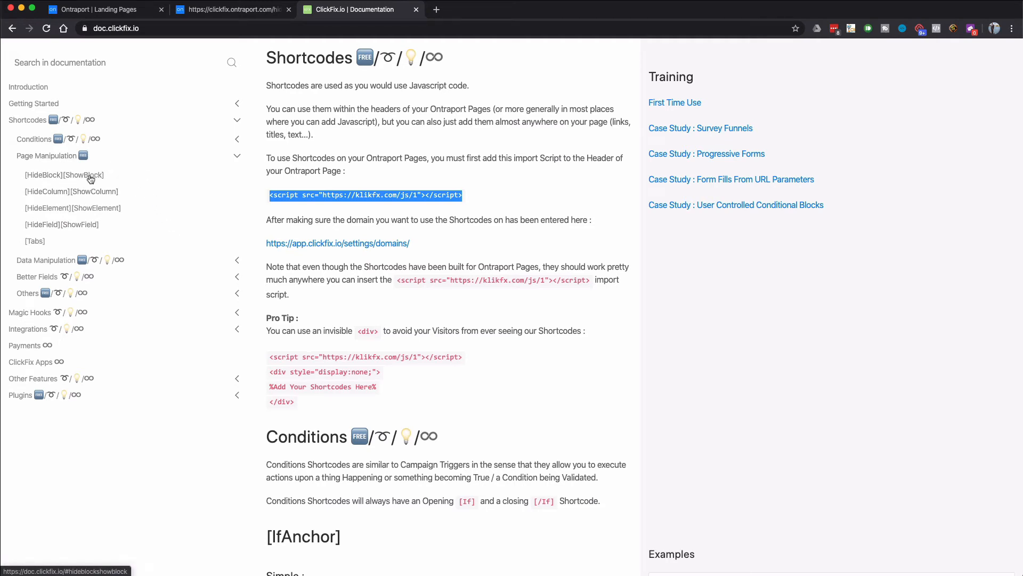
pyautogui.click(59, 261)
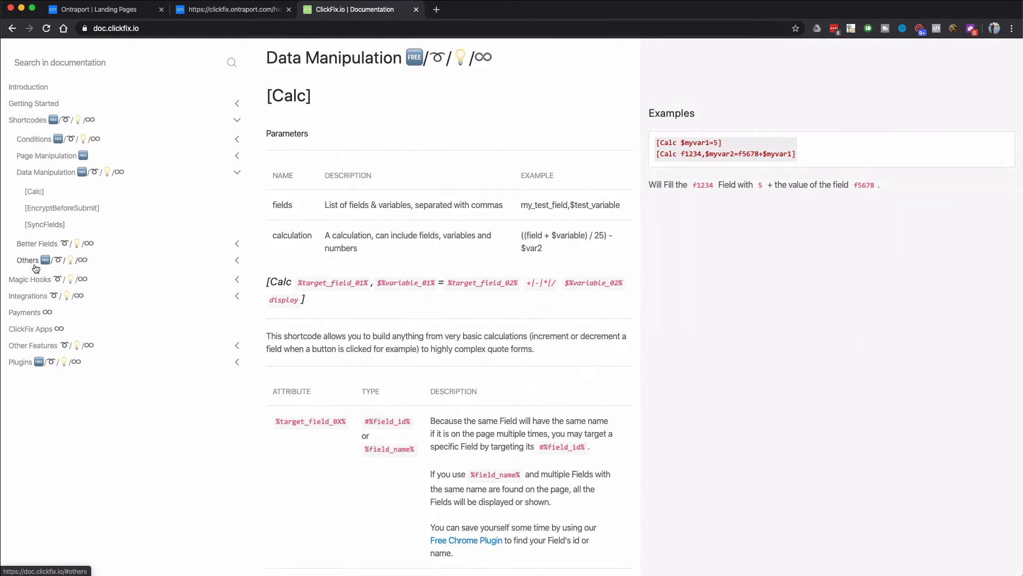
pyautogui.click(41, 140)
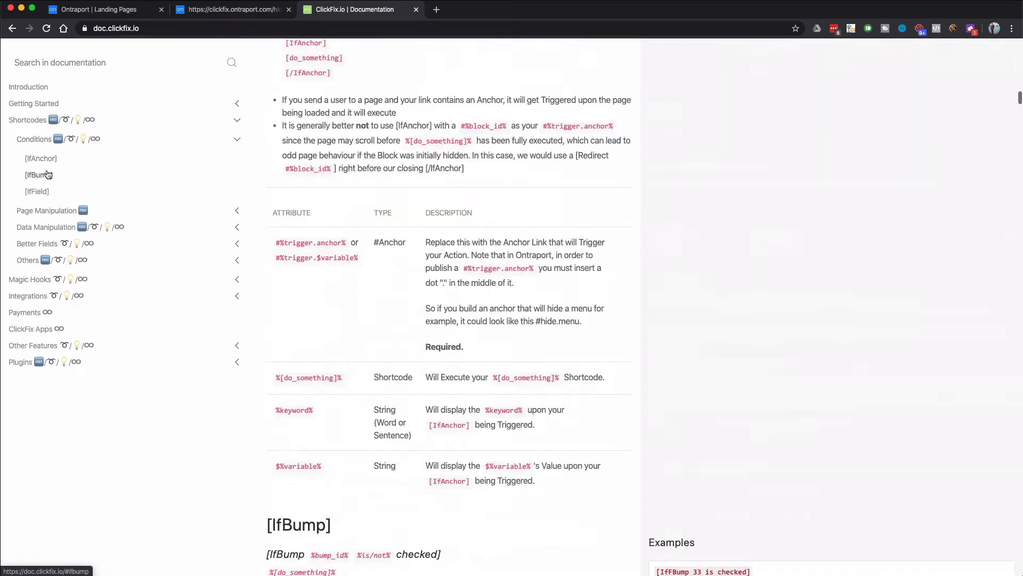
pyautogui.click(48, 160)
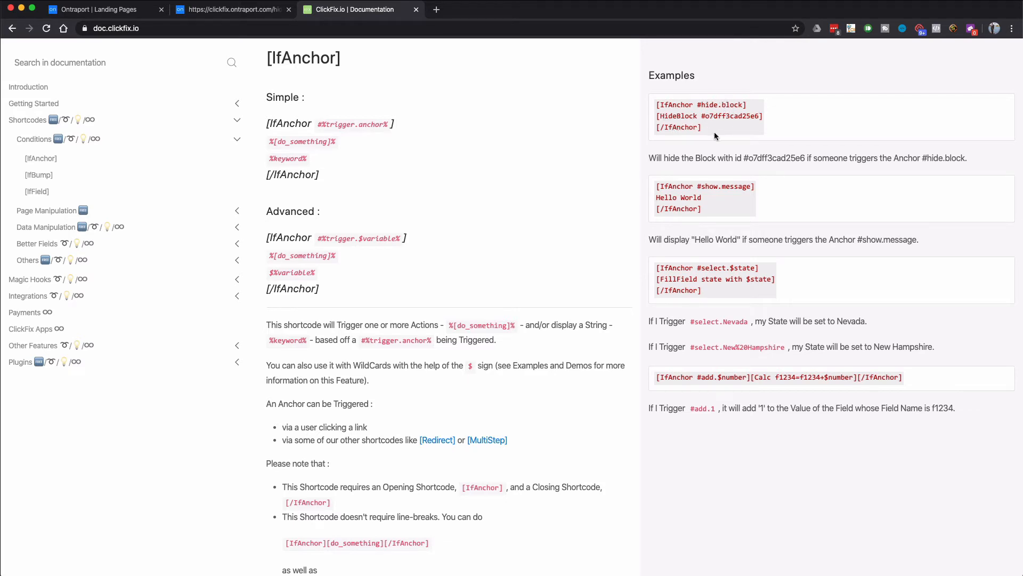
pyautogui.moveTo(709, 132); pyautogui.dragTo(641, 115)
pyautogui.press('super+c')
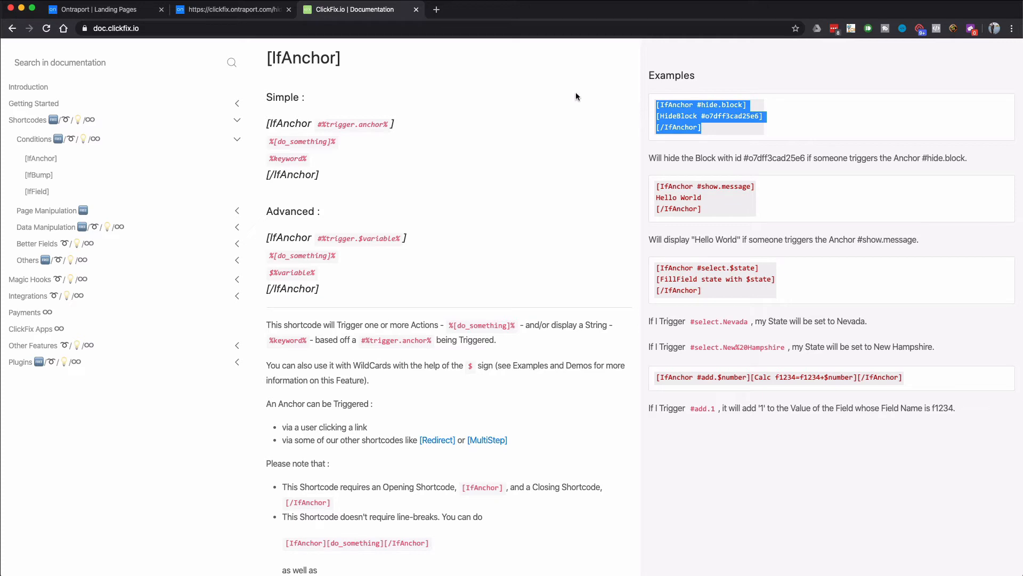
# Paste the copied [IfAnchor] example below the HideBlock line in the landing page's custom header code
pyautogui.click(136, 10)
pyautogui.click(129, 120)
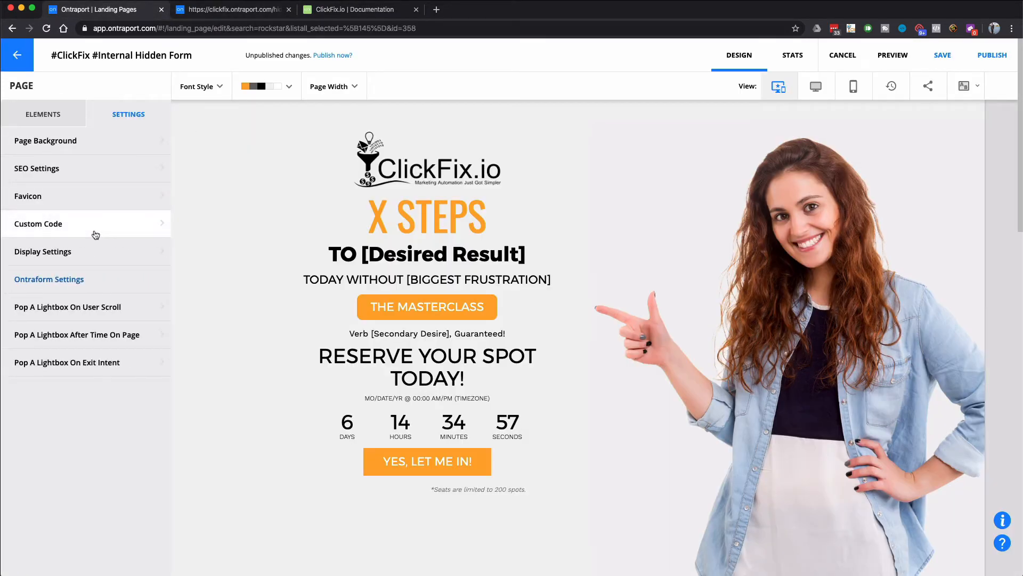
pyautogui.click(94, 232)
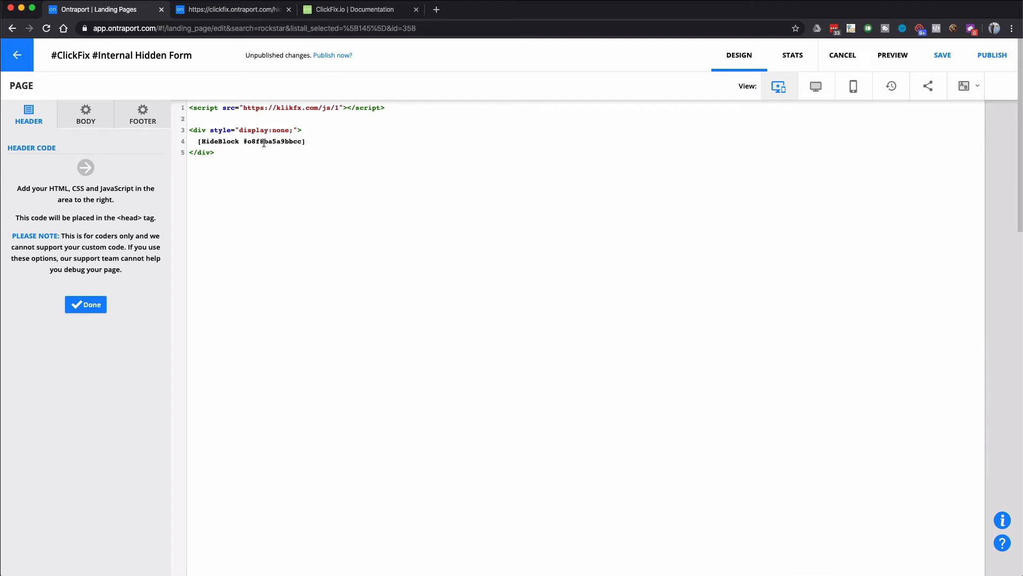
pyautogui.moveTo(316, 145); pyautogui.dragTo(197, 142)
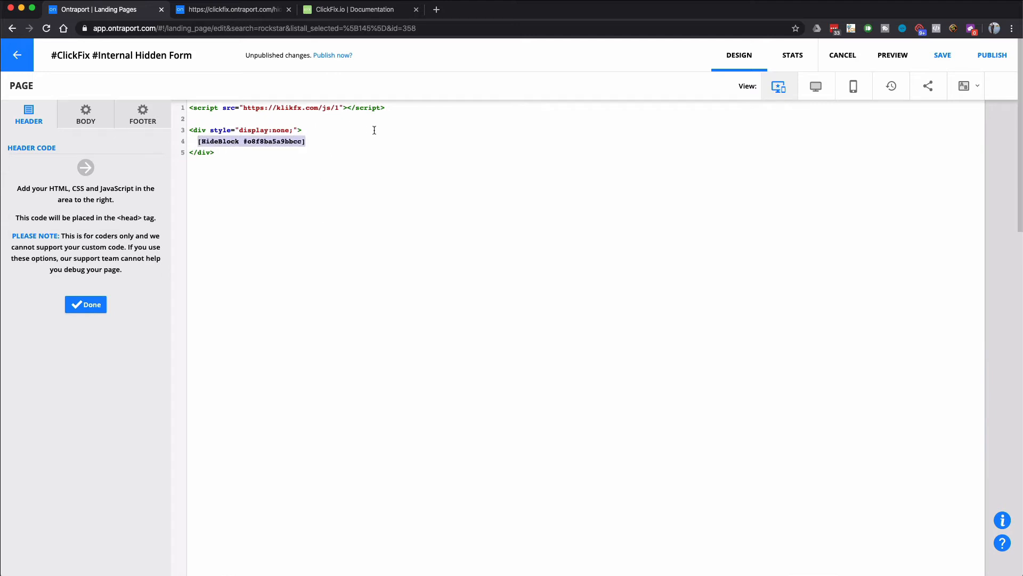
pyautogui.click(346, 141)
pyautogui.press('Return')
pyautogui.press('super+v')
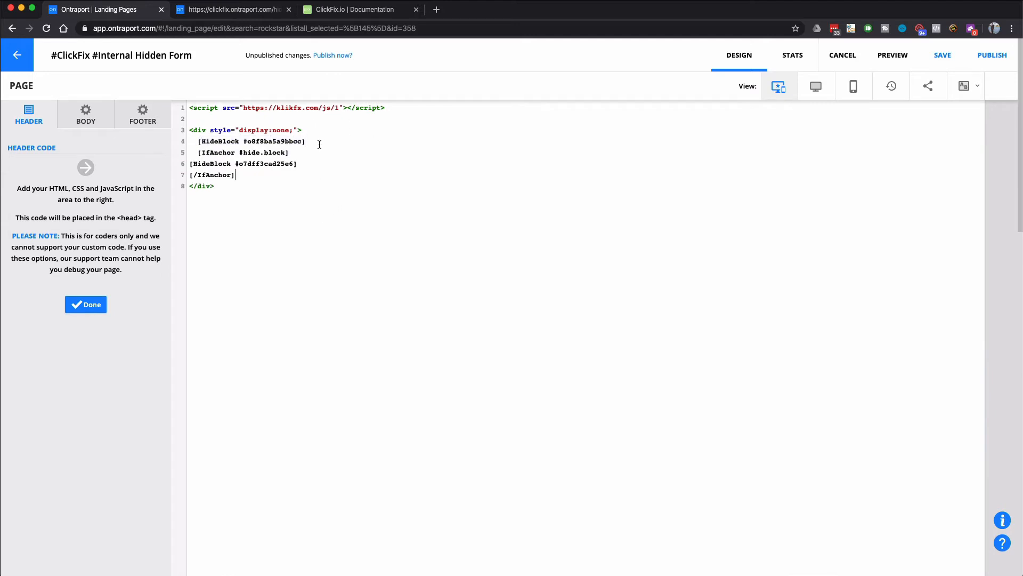
# Indent the nested HideBlock line and align the closing [/IfAnchor] with its opening shortcode
pyautogui.click(190, 165)
pyautogui.press('Tab')
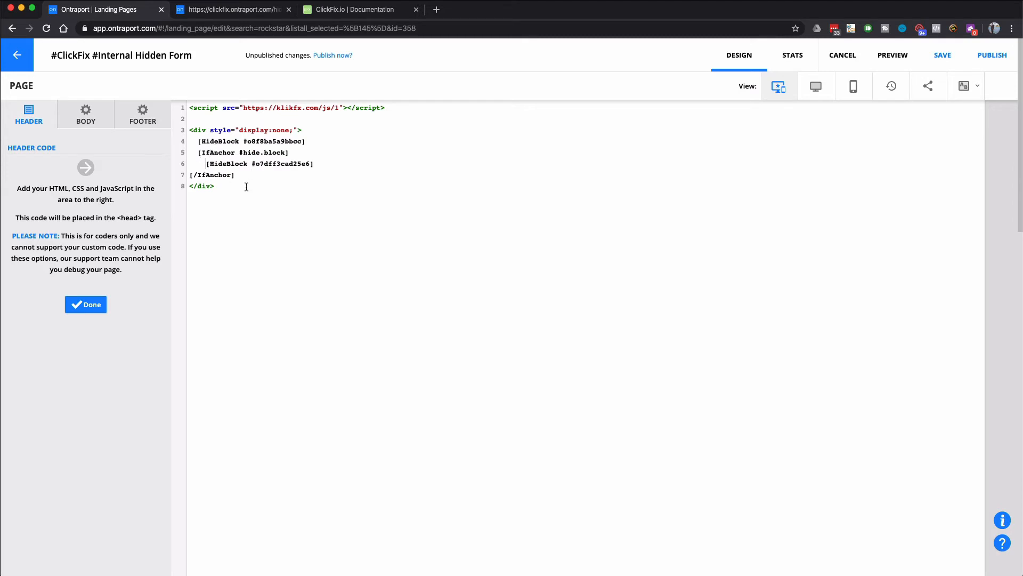
pyautogui.click(191, 176)
pyautogui.press('Tab')
pyautogui.press('BackSpace')
pyautogui.press('BackSpace')
# Change the IfAnchor trigger to #show.form and turn its nested HideBlock shortcode into ShowBlock
pyautogui.doubleClick(249, 153)
pyautogui.write('show')
pyautogui.press('super+s')
pyautogui.doubleClick(275, 157)
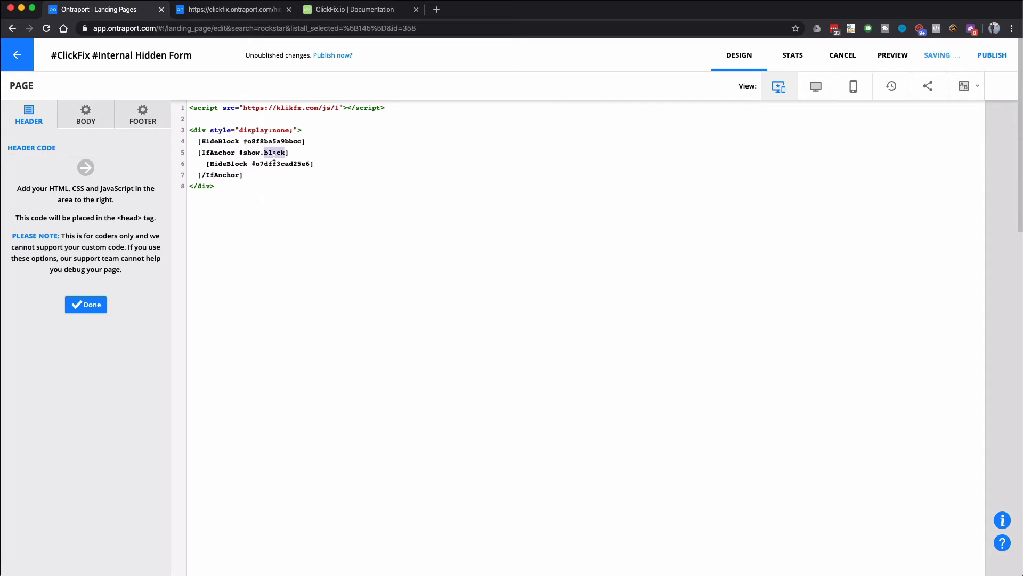
pyautogui.write('form')
pyautogui.moveTo(228, 164); pyautogui.dragTo(214, 165)
pyautogui.write('Show')
# Replace the block ID in the ShowBlock shortcode with o8f8ba5a9bbcc, copied from the HideBlock line
pyautogui.doubleClick(269, 142)
pyautogui.hotkey('ctrl', 'c')
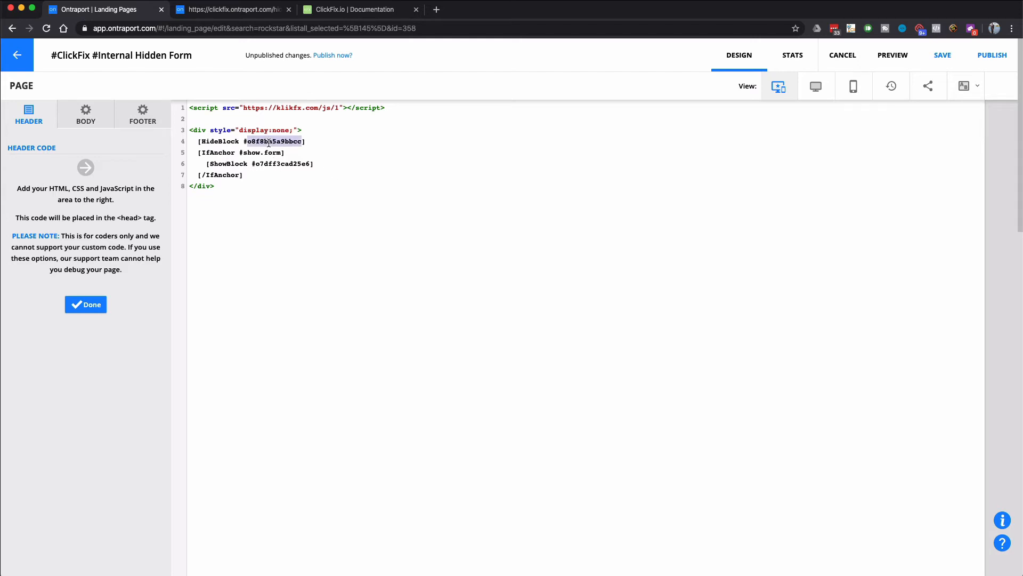
pyautogui.doubleClick(281, 164)
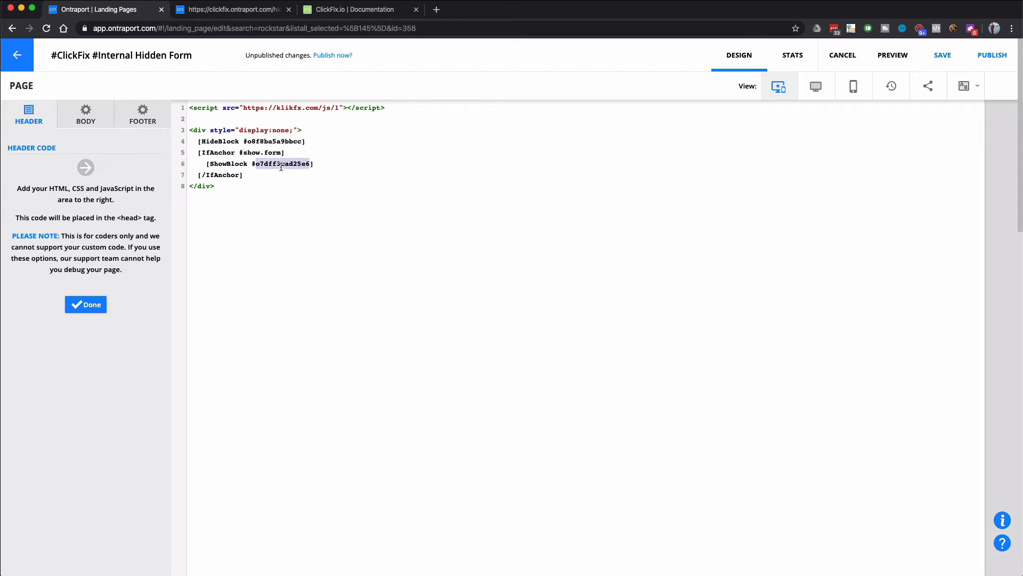
pyautogui.hotkey('ctrl', 'v')
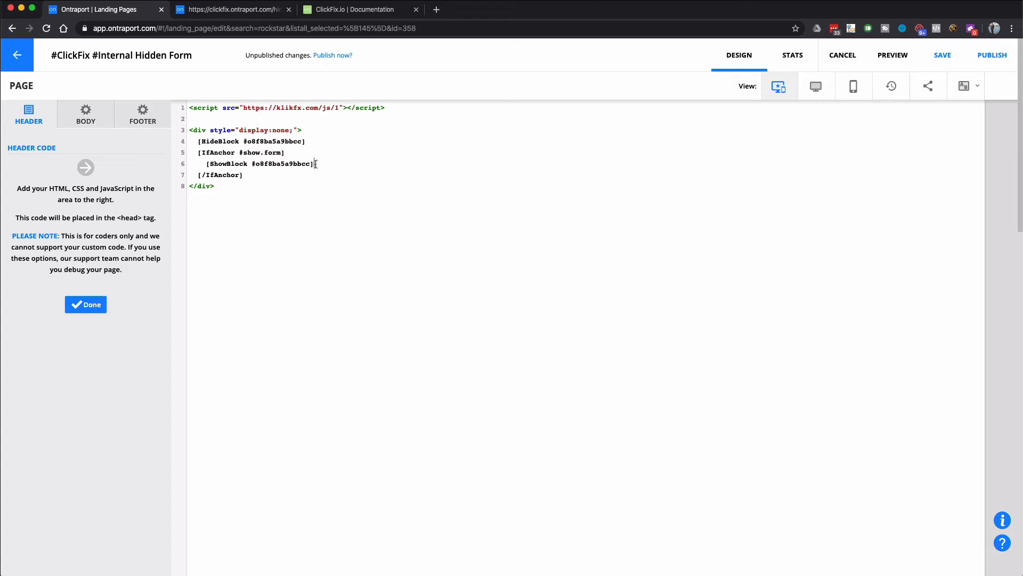
pyautogui.press('Return')
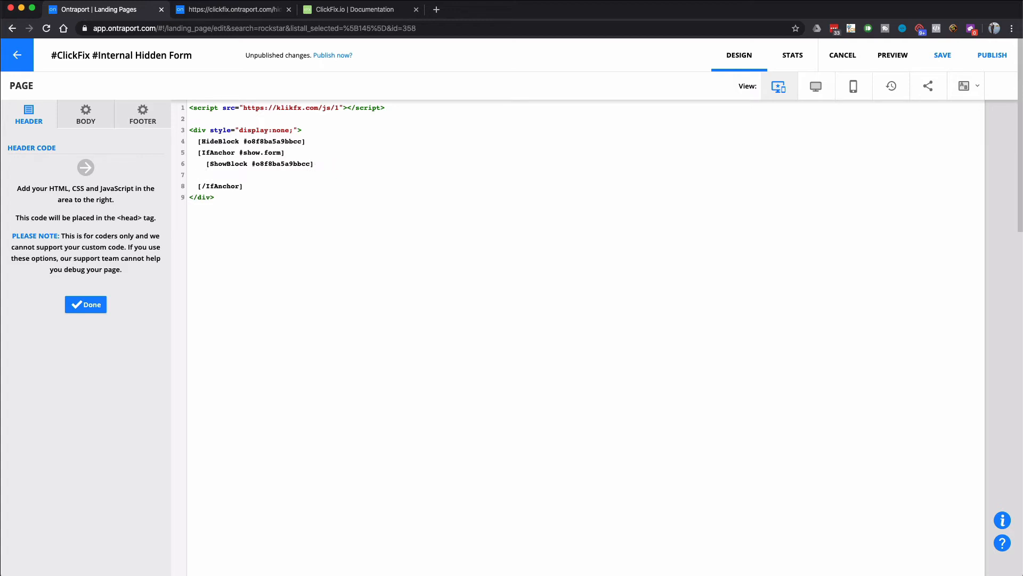
pyautogui.write('[Reditec')
pyautogui.press('BackSpace')
pyautogui.press('BackSpace')
pyautogui.press('BackSpace')
pyautogui.press('BackSpace')
pyautogui.press('BackSpace')
pyautogui.press('BackSpace')
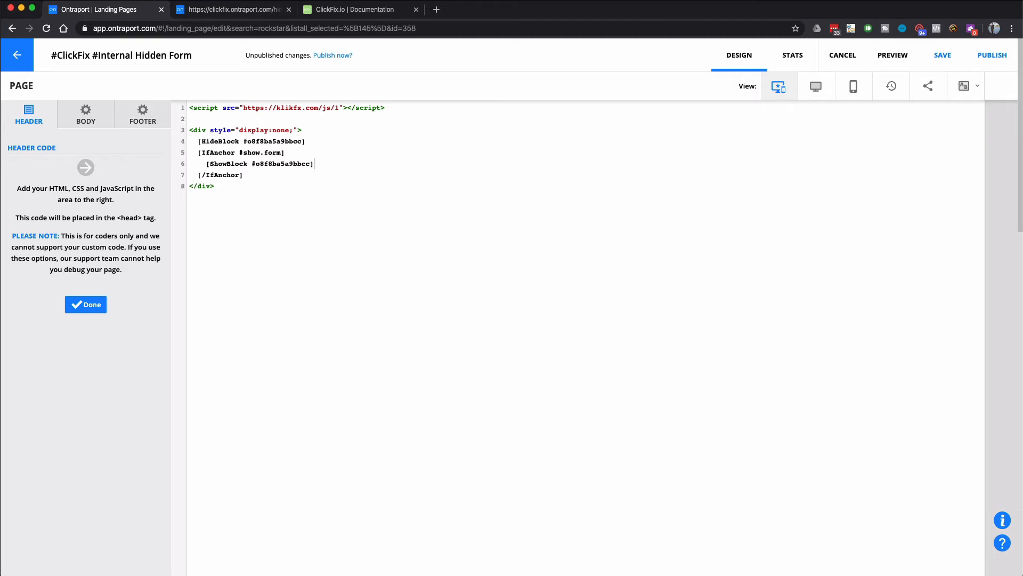
# Close the custom header code editor, then save and re-publish the landing page with the changes
pyautogui.click(72, 305)
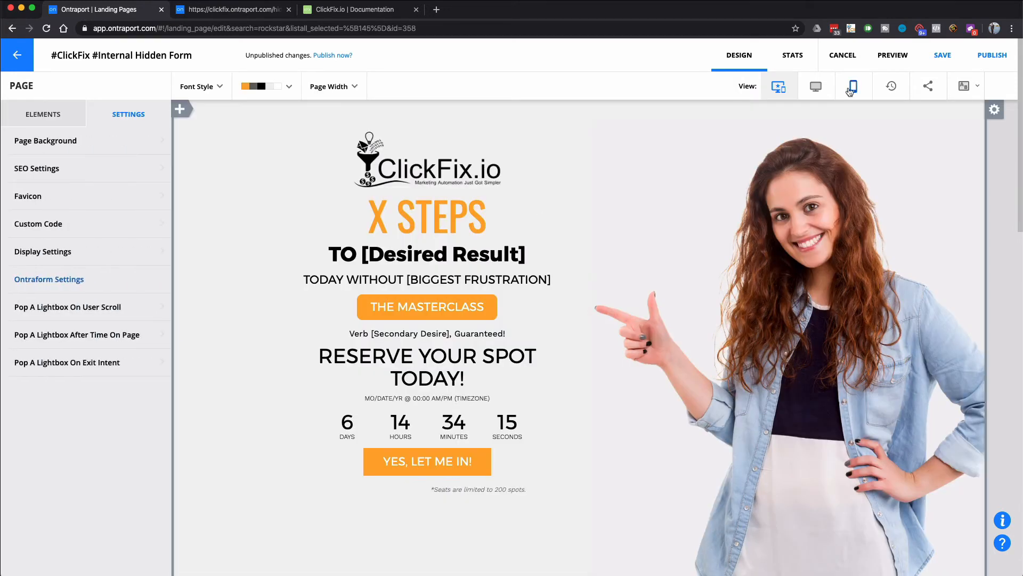
pyautogui.click(988, 63)
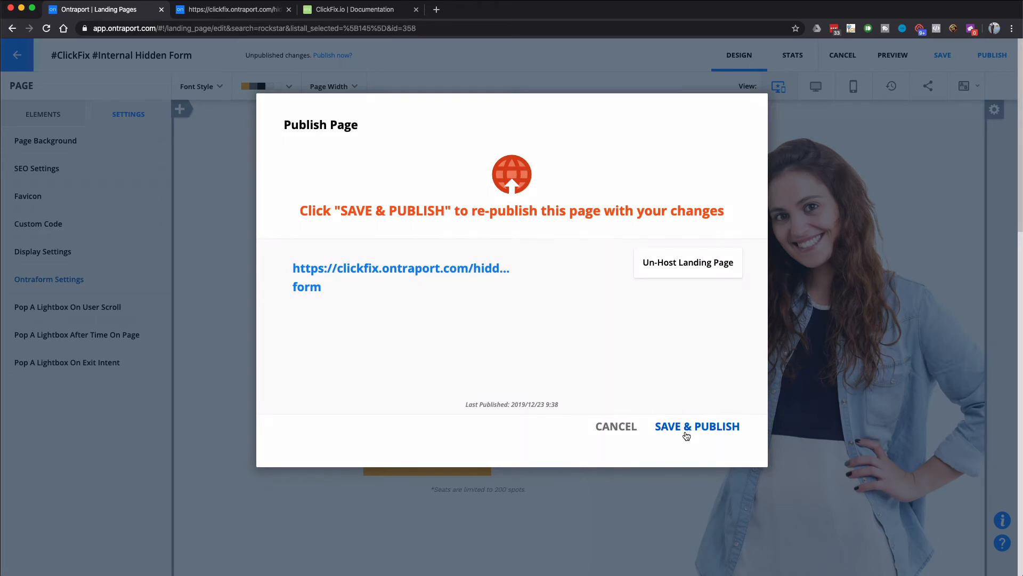
pyautogui.click(687, 429)
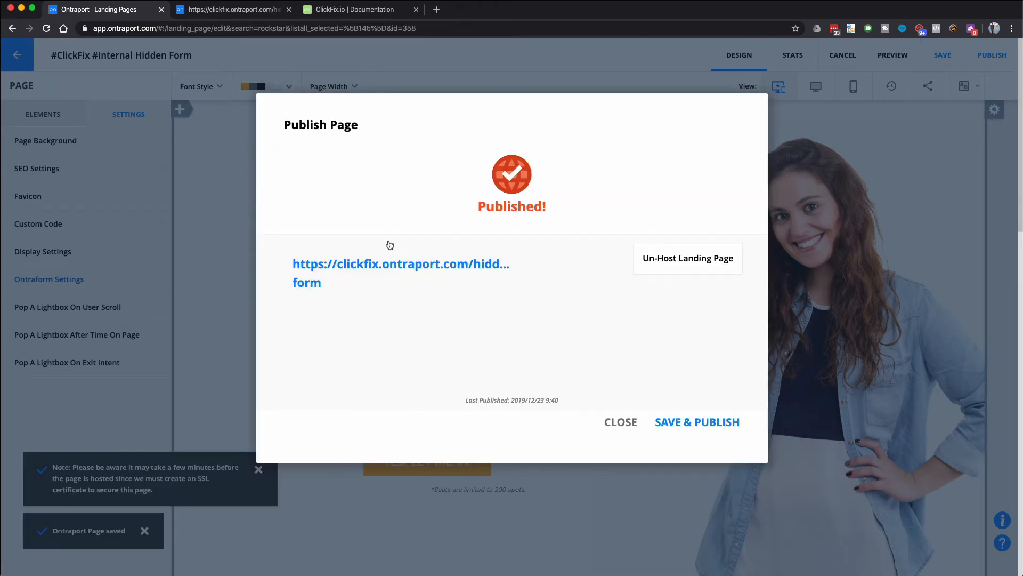
# Reload the published hidden-form page to load the new version
pyautogui.click(227, 10)
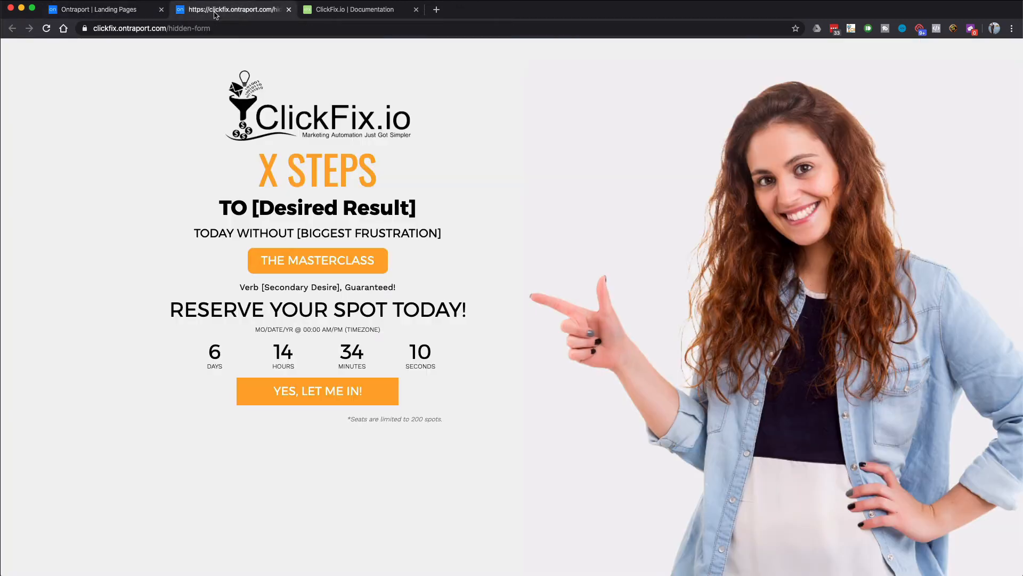
pyautogui.click(44, 30)
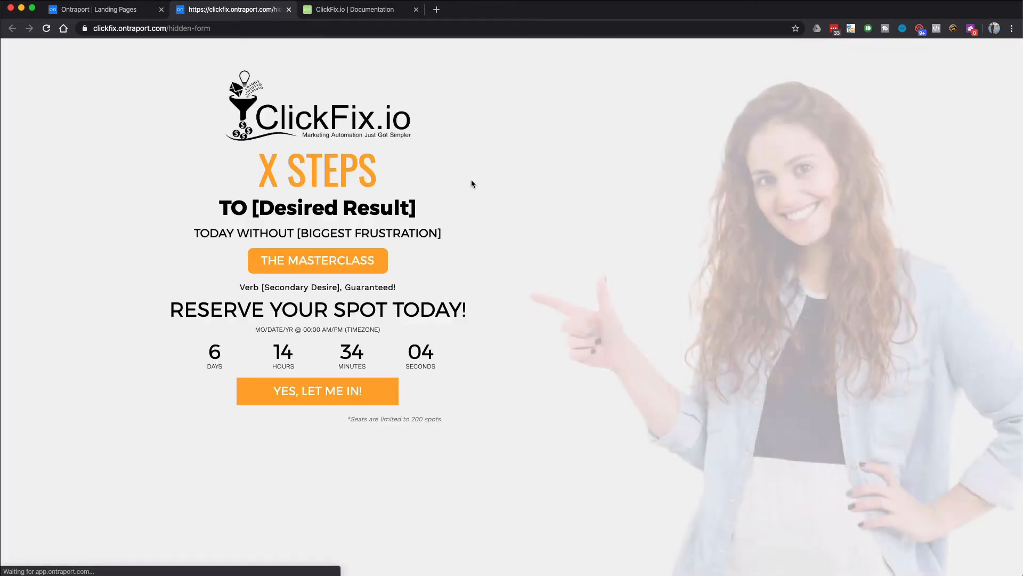
# Test the upper YES, LET ME IN! button on the published page and check the page for the order form
pyautogui.scroll(-10, 488, 118)
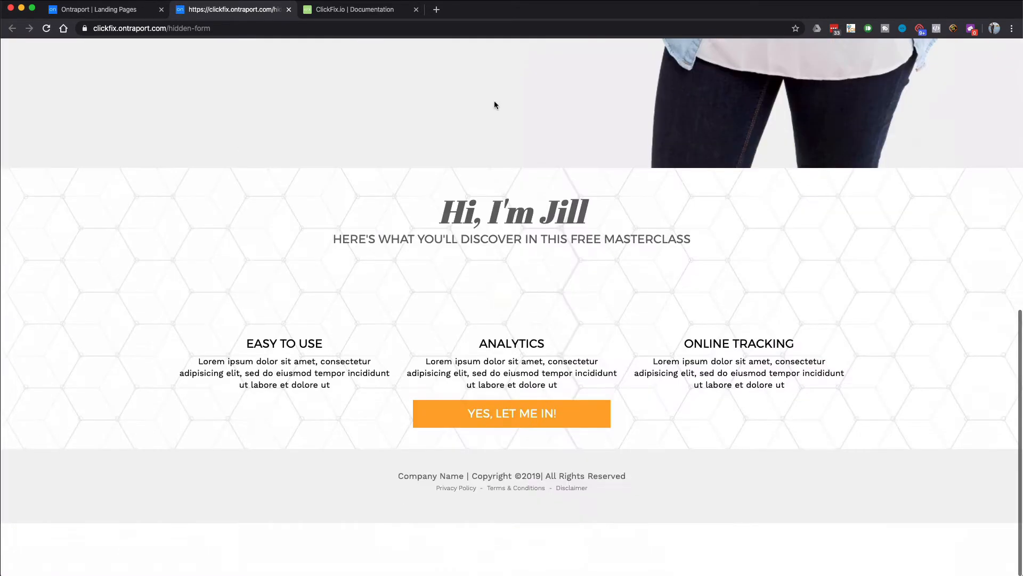
pyautogui.scroll(10, 466, 335)
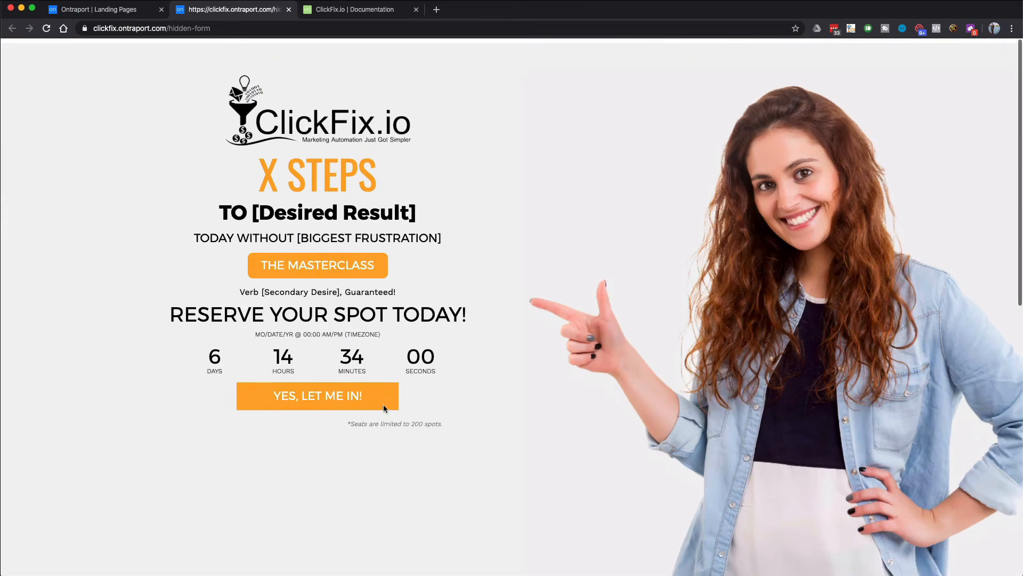
pyautogui.click(339, 403)
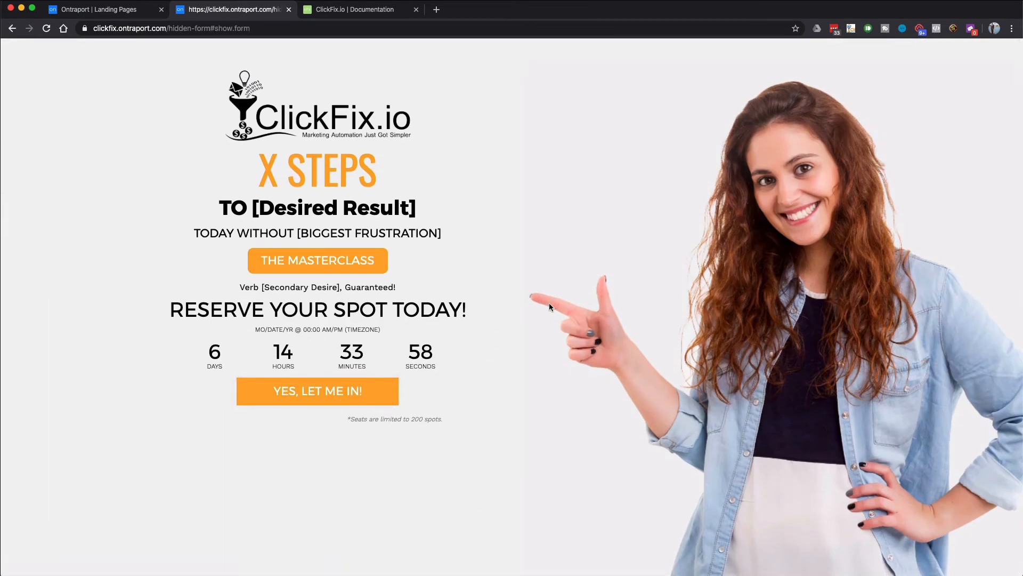
pyautogui.scroll(-10, 536, 278)
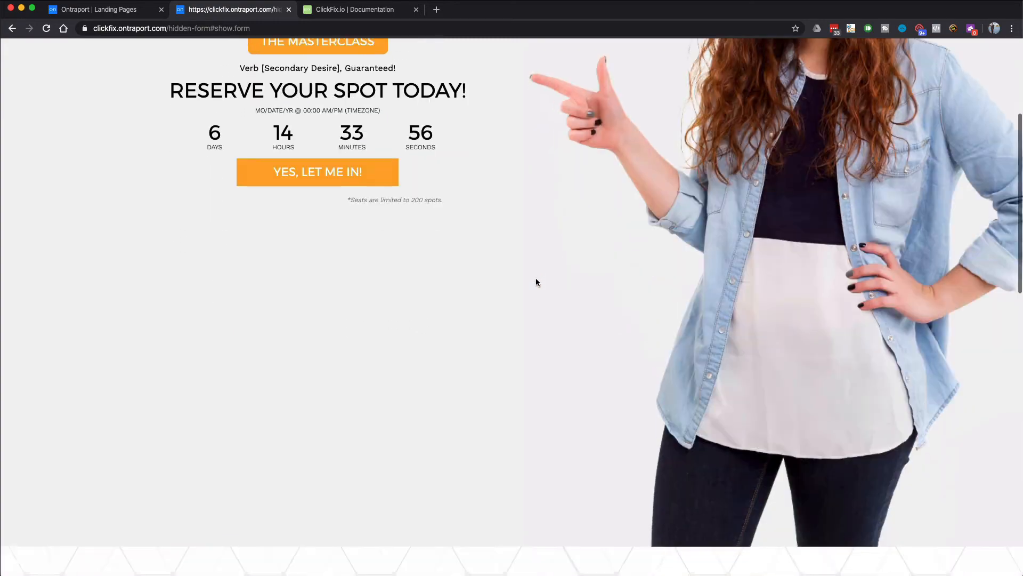
pyautogui.scroll(-8, 537, 278)
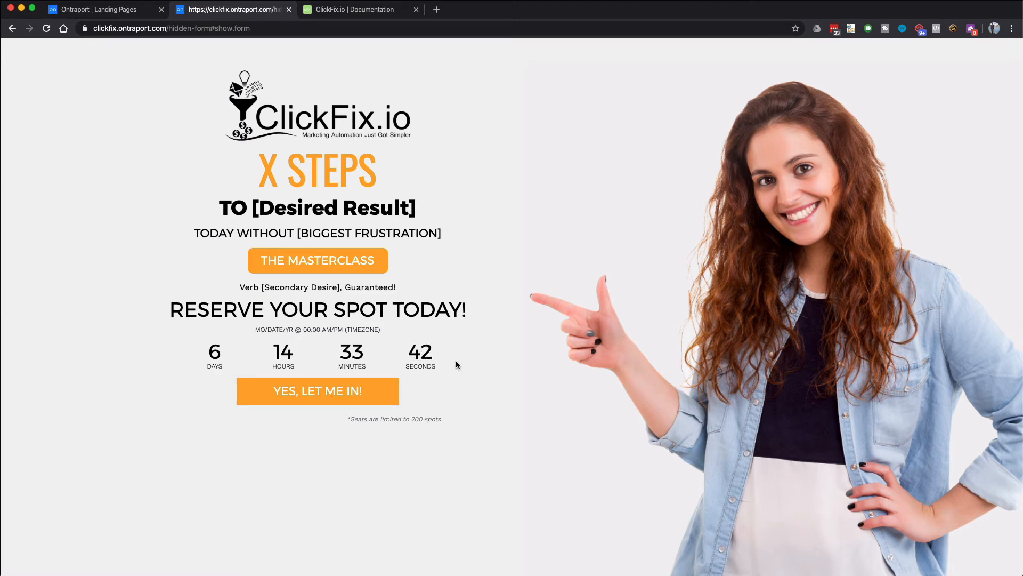
pyautogui.scroll(-15, 490, 318)
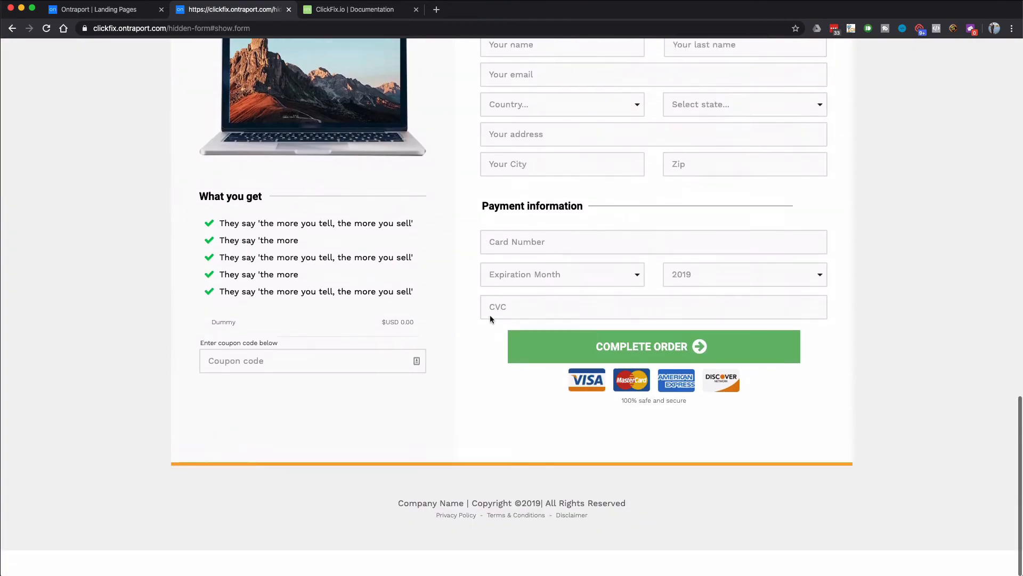
pyautogui.scroll(20, 490, 319)
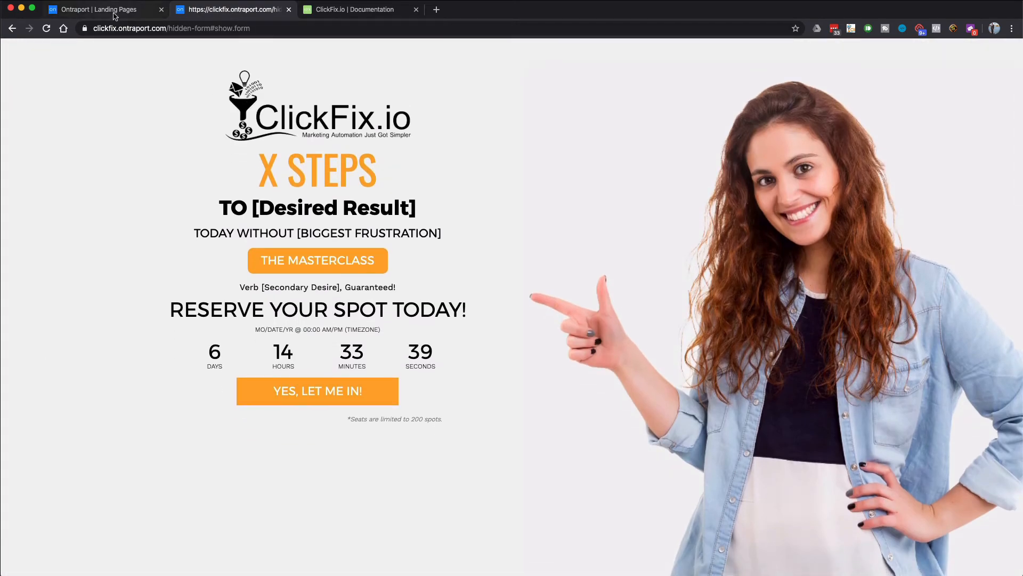
# In the landing page's custom header code, add a Redirect shortcode targeting #o8f8ba5a9bbcc below ShowBlock inside the IfAnchor block
pyautogui.click(115, 11)
pyautogui.click(620, 422)
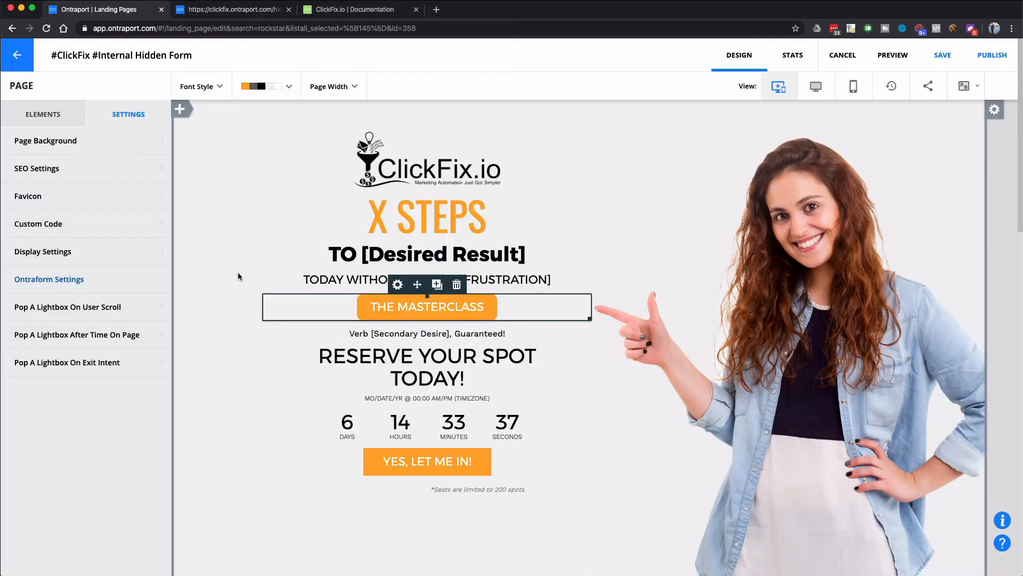
pyautogui.click(91, 232)
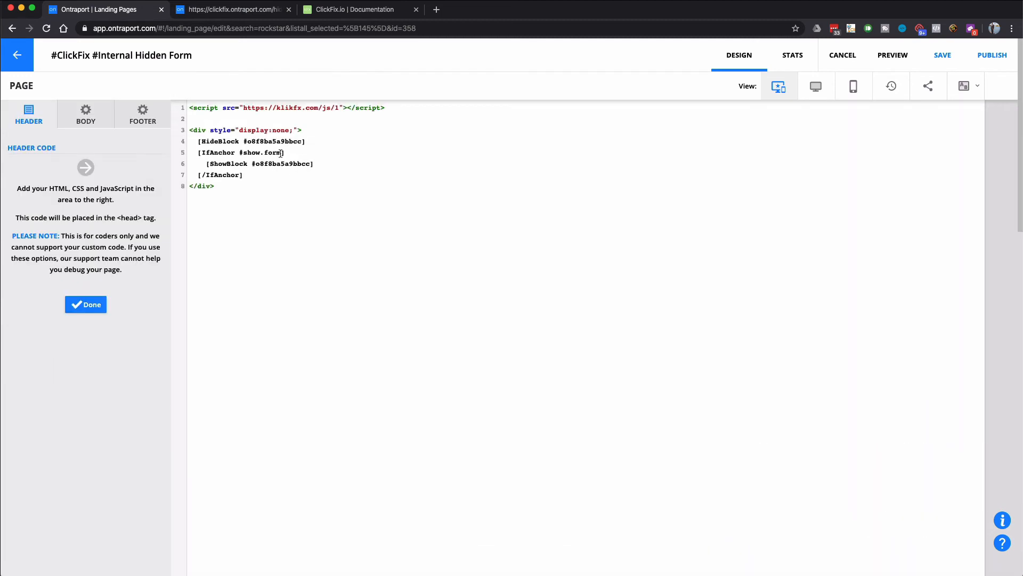
pyautogui.press('Return')
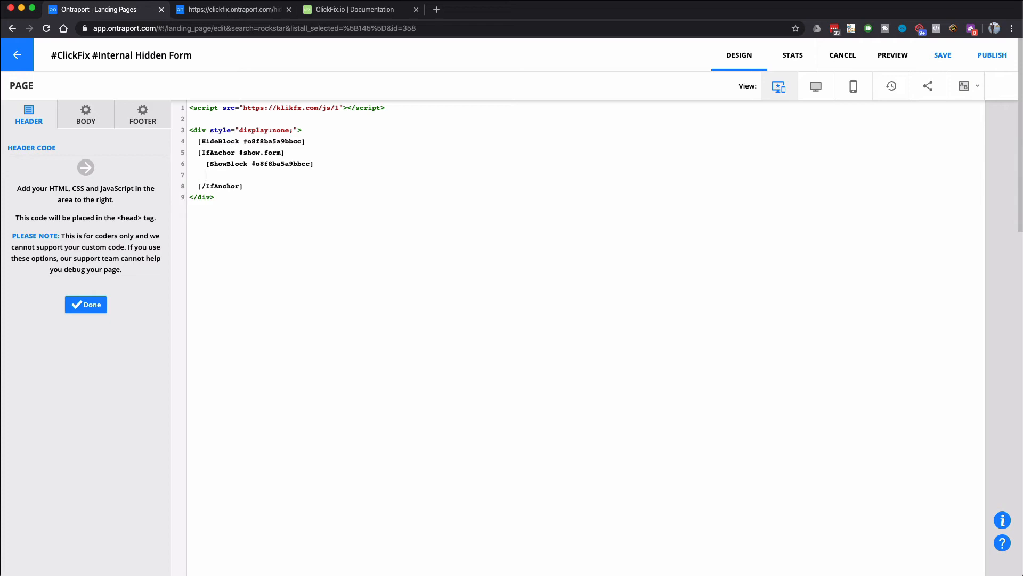
pyautogui.write('[Redirect')
pyautogui.moveTo(252, 166); pyautogui.dragTo(310, 166)
pyautogui.hotkey('ctrl', 'c')
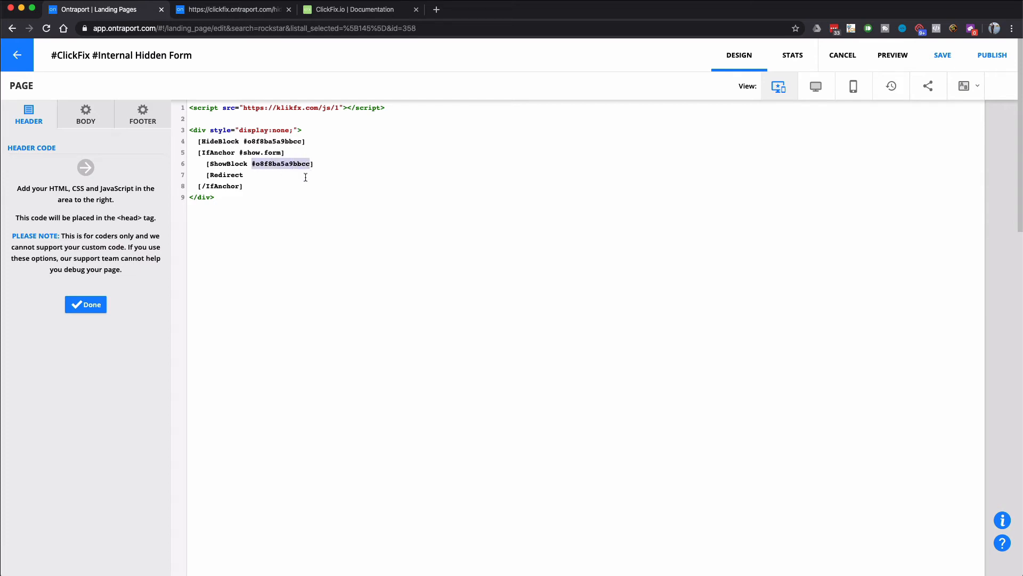
pyautogui.click(267, 177)
pyautogui.hotkey('ctrl', 'v')
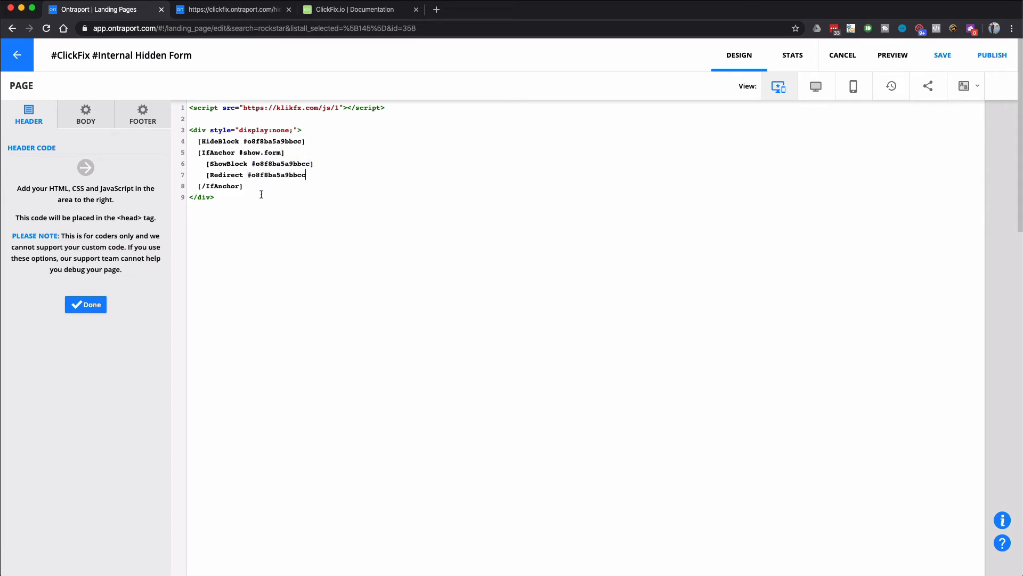
# Finish editing the header code, then save and re-publish the landing page
pyautogui.click(86, 306)
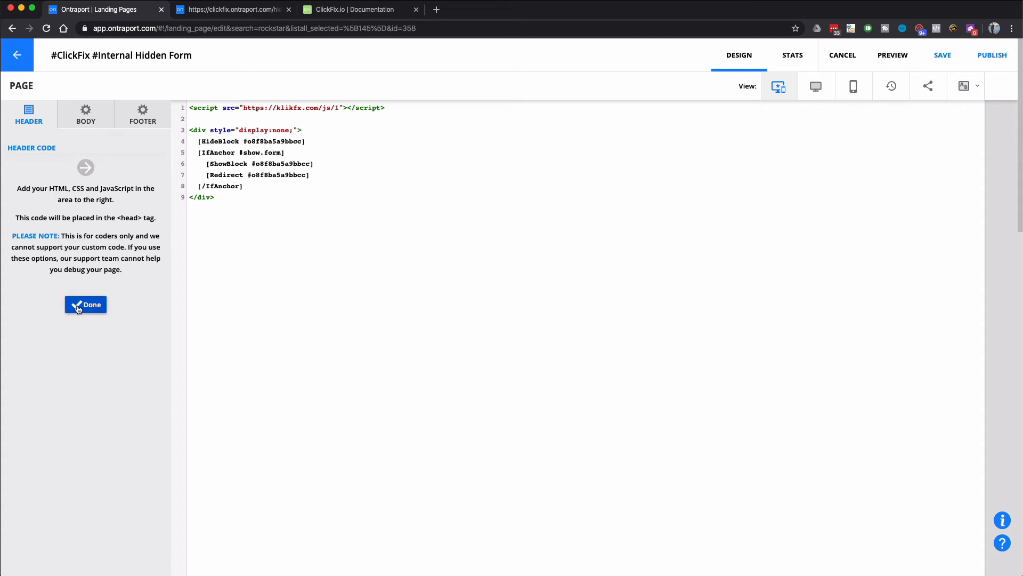
pyautogui.click(1000, 64)
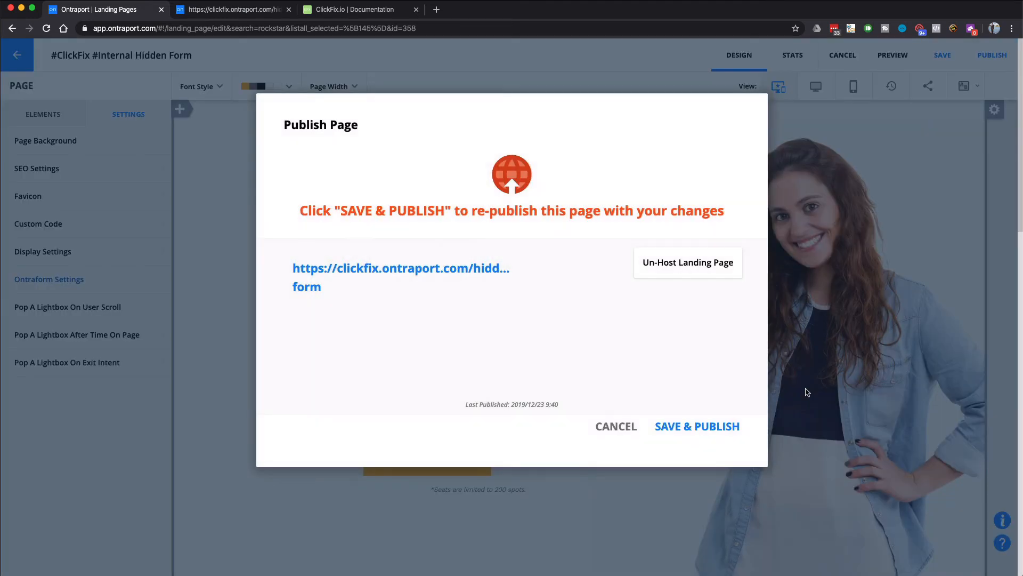
pyautogui.click(702, 431)
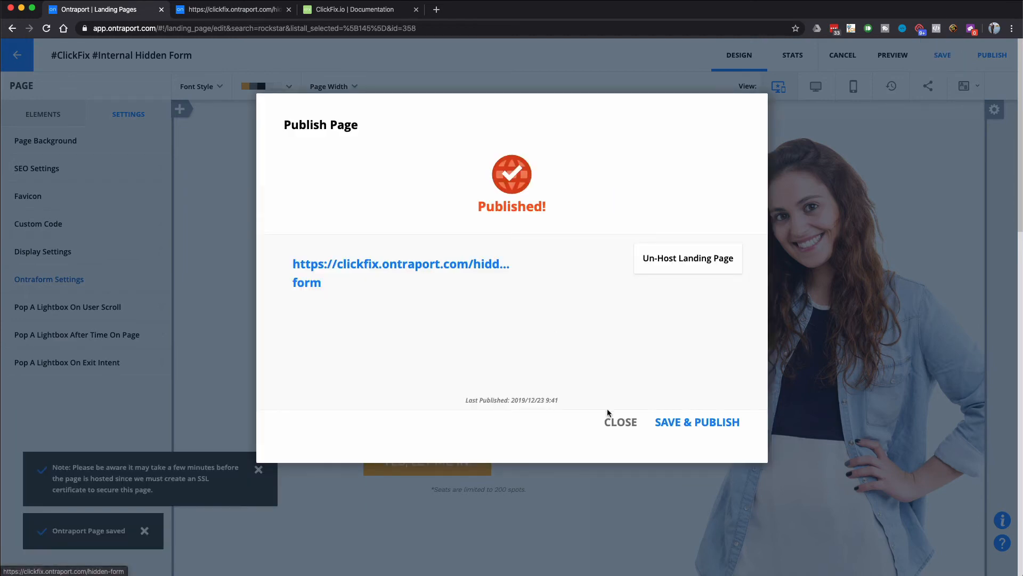
pyautogui.click(607, 412)
# Switch to the published hidden-form page and load it without the anchor in its address
pyautogui.click(251, 10)
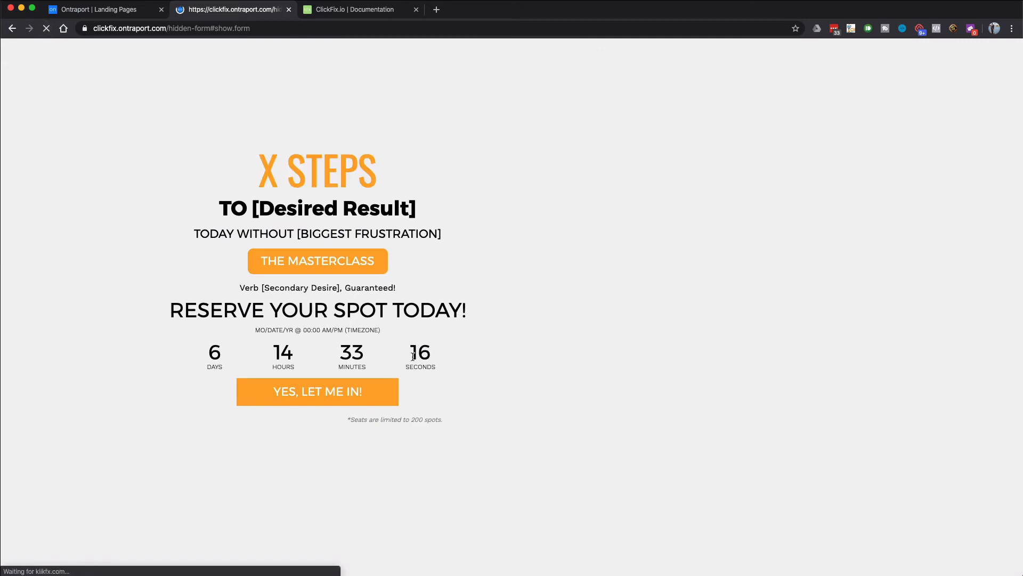
pyautogui.moveTo(211, 28); pyautogui.dragTo(292, 32)
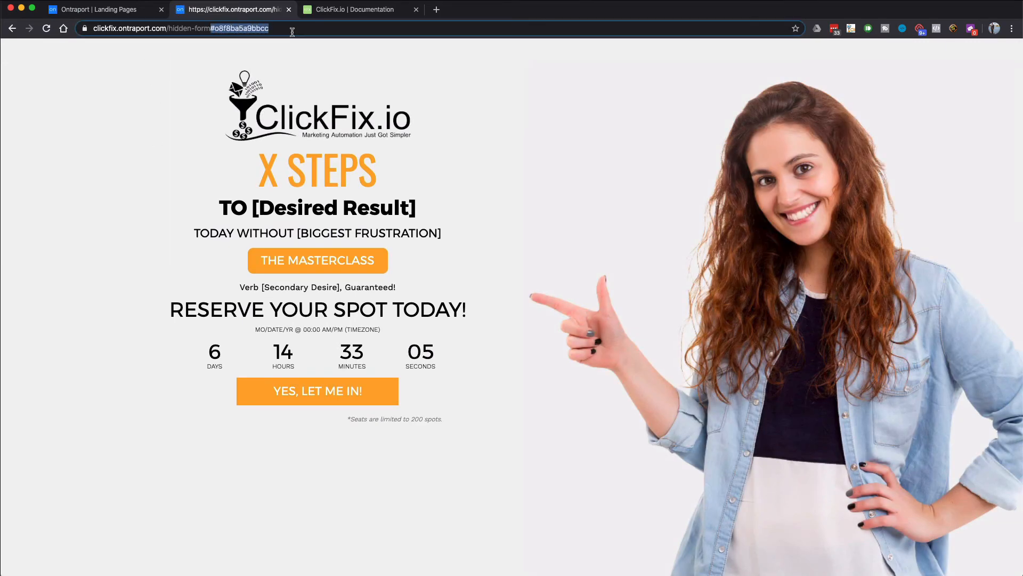
pyautogui.press('BackSpace')
pyautogui.press('Return')
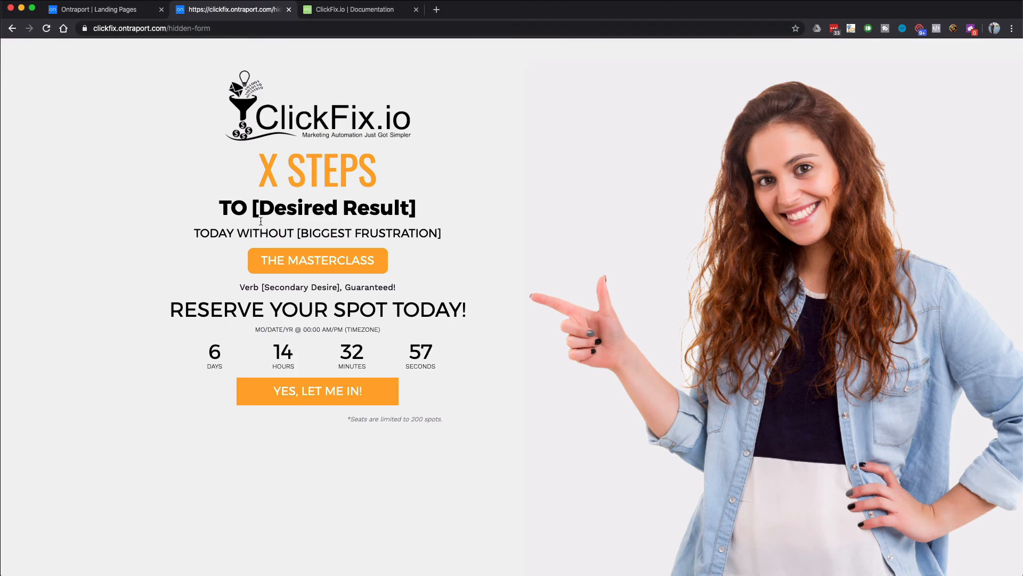
# Check the page with the form hidden, then test the YES, LET ME IN! button below the three feature columns
pyautogui.scroll(-10, 288, 201)
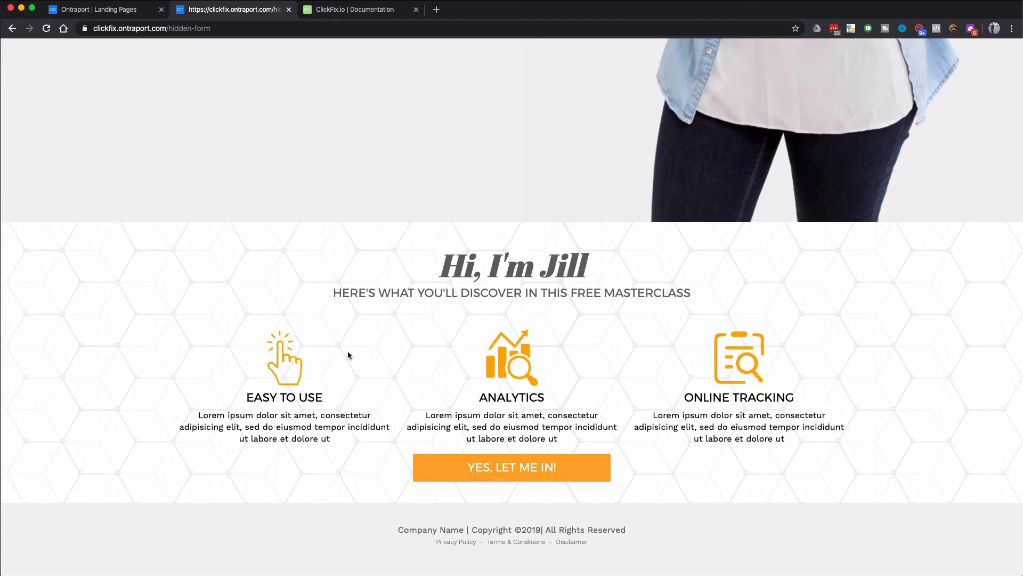
pyautogui.scroll(10, 348, 354)
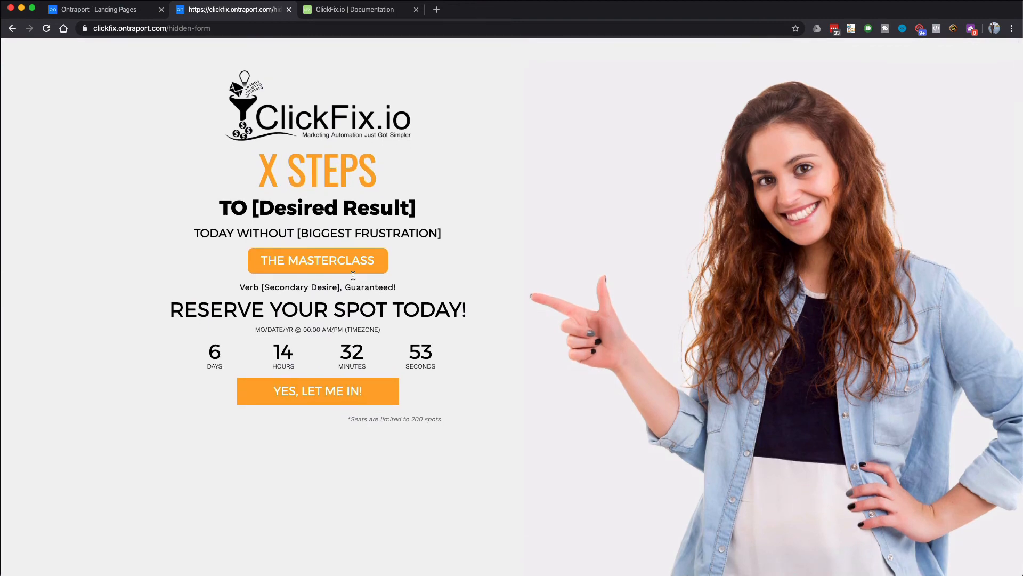
pyautogui.scroll(-2, 362, 306)
pyautogui.scroll(-10, 364, 305)
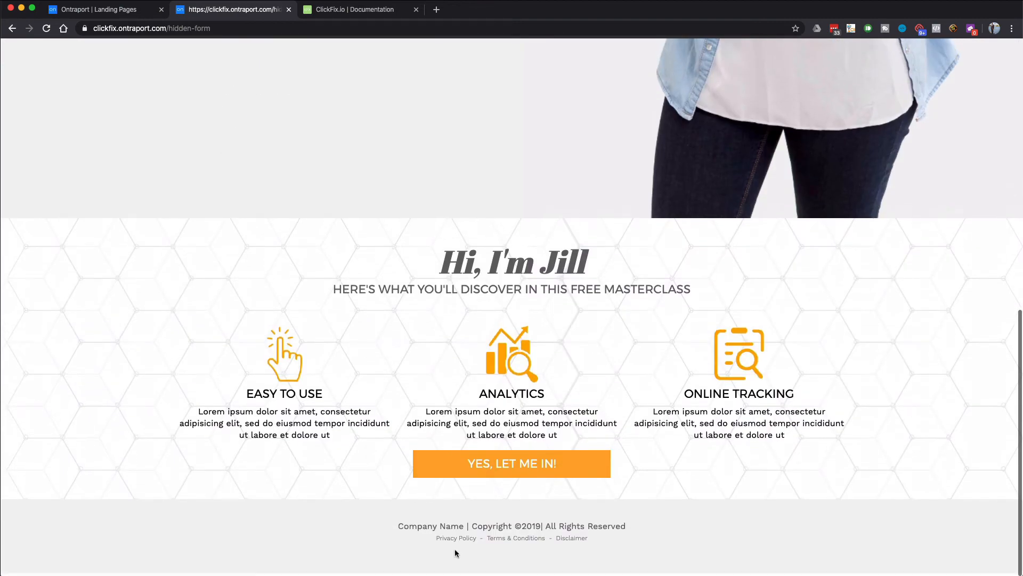
pyautogui.click(514, 475)
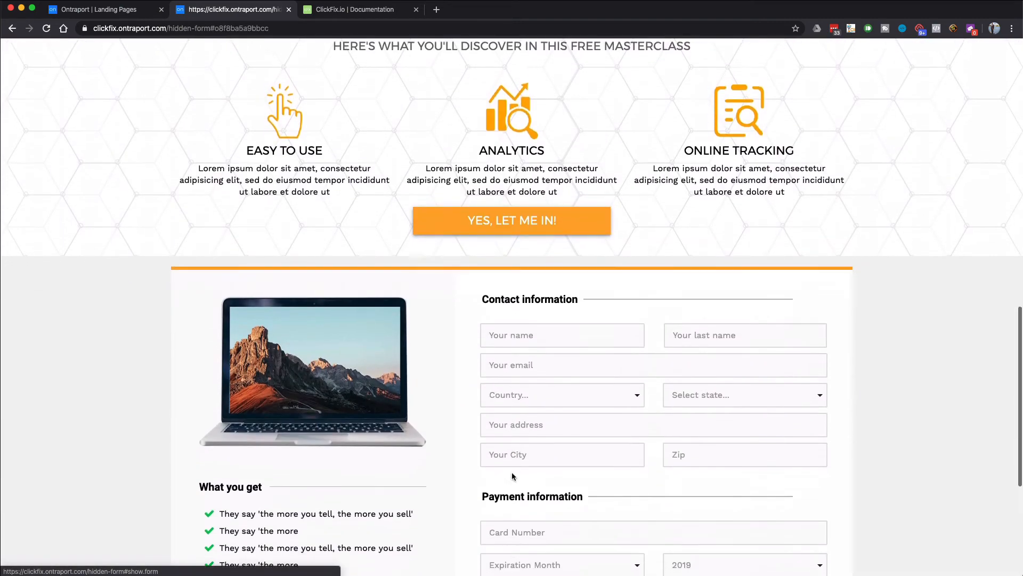
pyautogui.scroll(15, 457, 331)
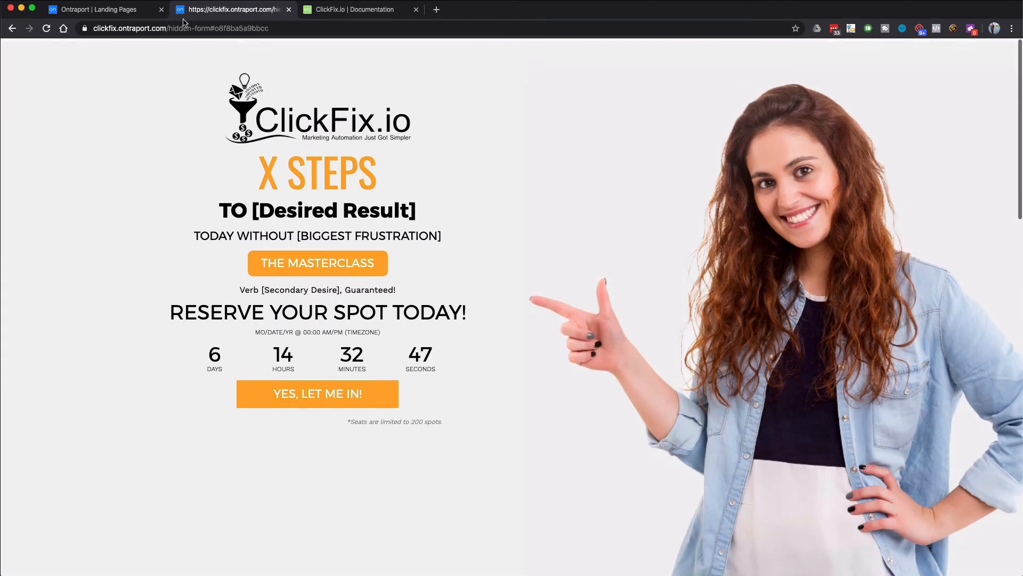
# Load clickfix.ontraport.com/hidden-form without an anchor again and test the YES, LET ME IN! button under the countdown
pyautogui.doubleClick(169, 33)
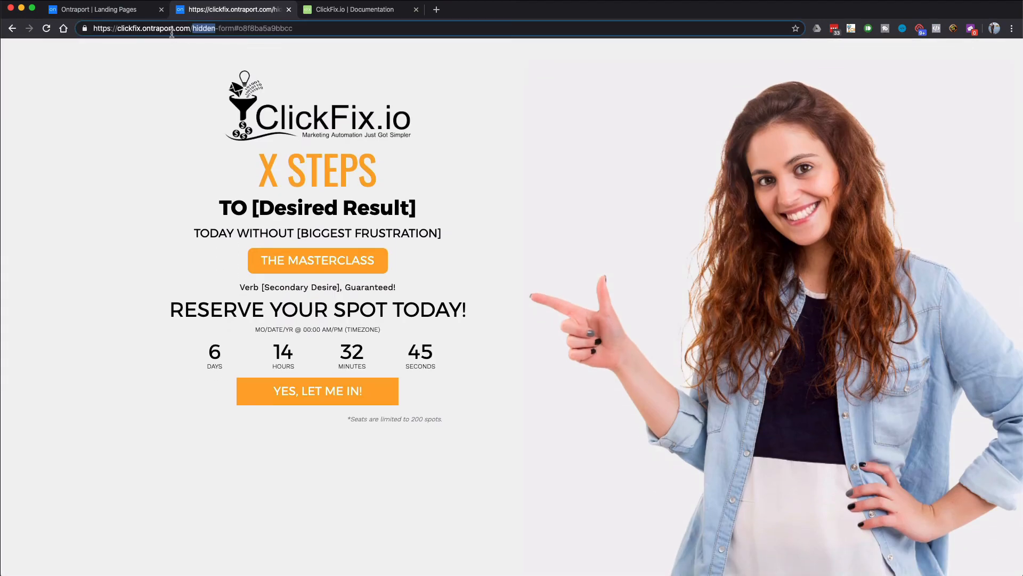
pyautogui.keyDown('shift'); pyautogui.click(299, 28); pyautogui.keyUp('shift')
pyautogui.press('BackSpace')
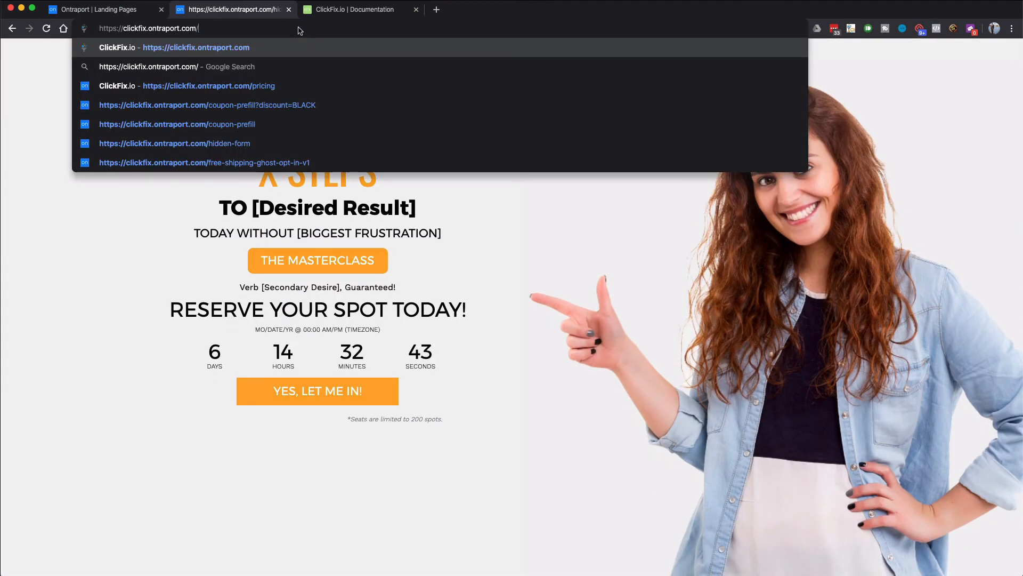
pyautogui.write('hidden-do')
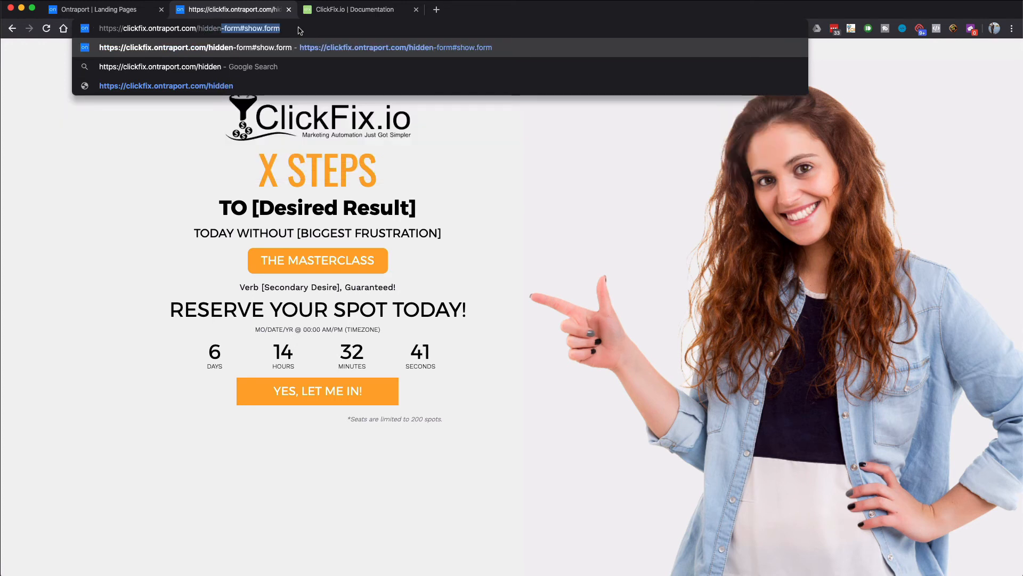
pyautogui.press('BackSpace')
pyautogui.press('BackSpace')
pyautogui.write('form')
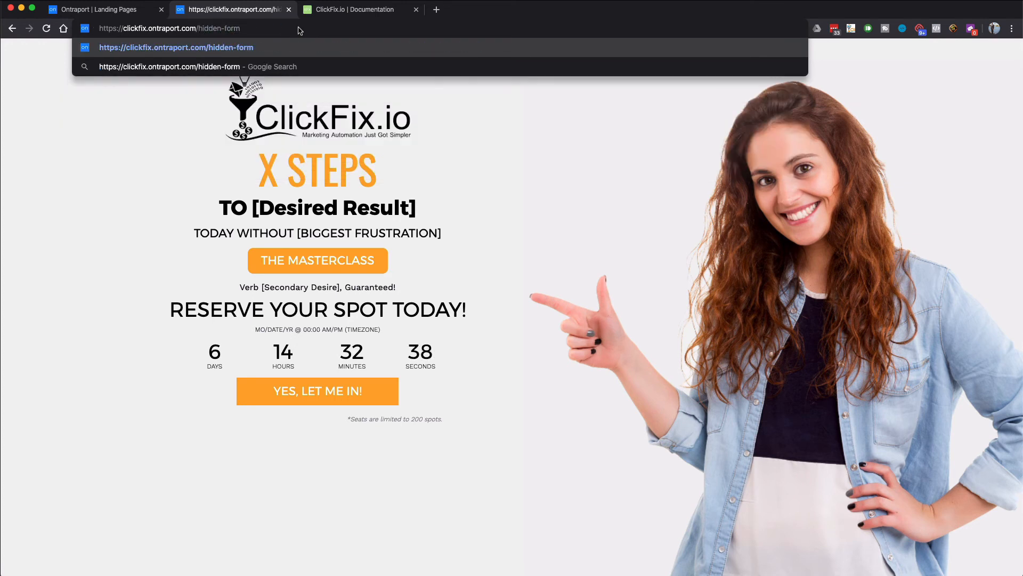
pyautogui.press('Return')
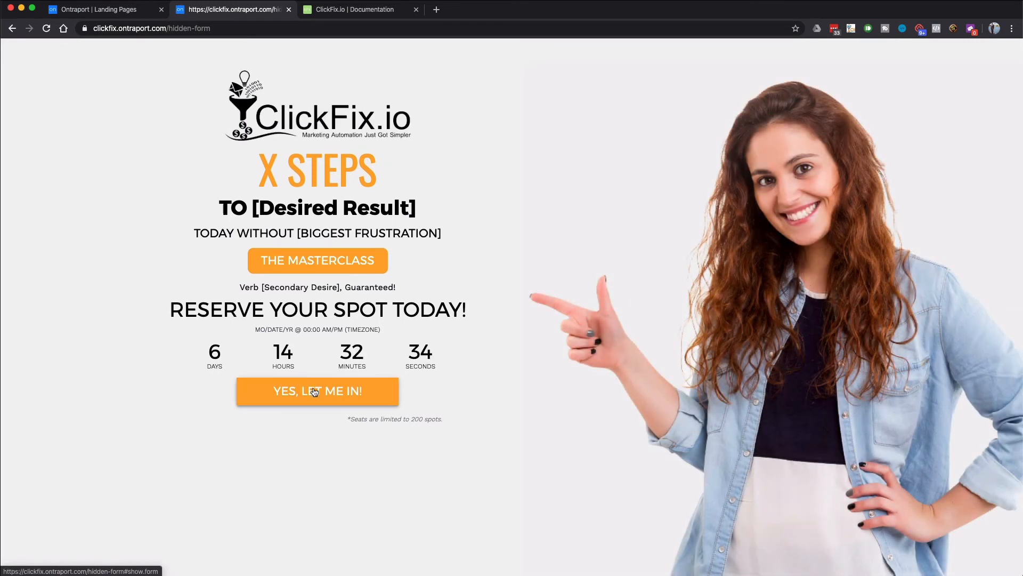
pyautogui.click(315, 392)
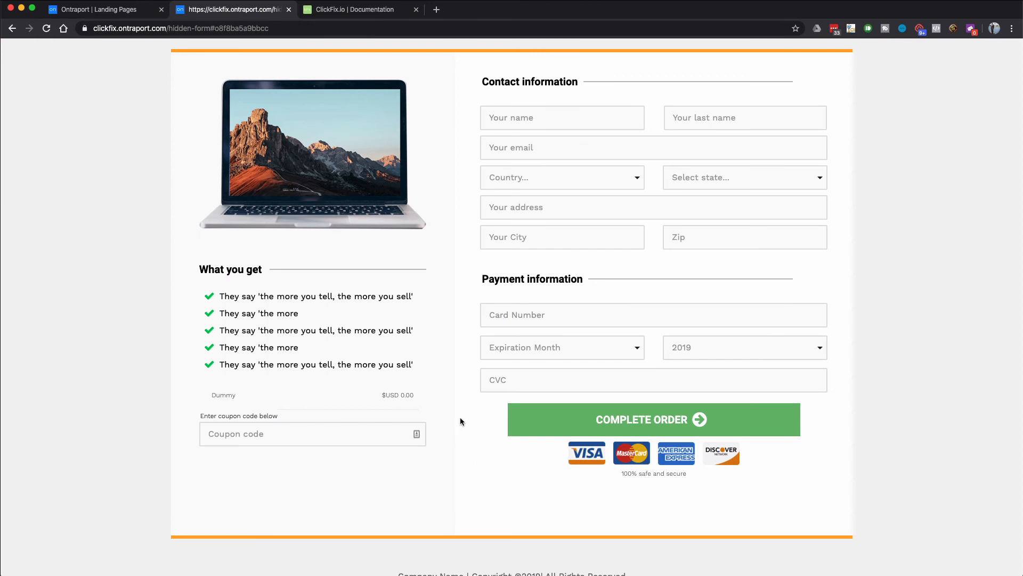
# Look up the Page Manipulation shortcodes for blocks and columns in the ClickFix.io documentation
pyautogui.click(345, 10)
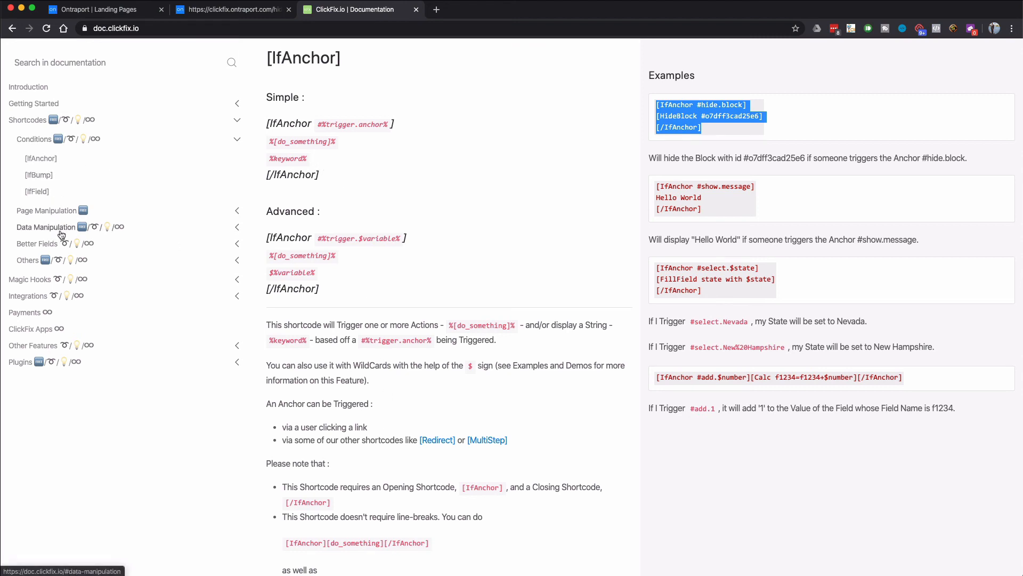
pyautogui.click(55, 213)
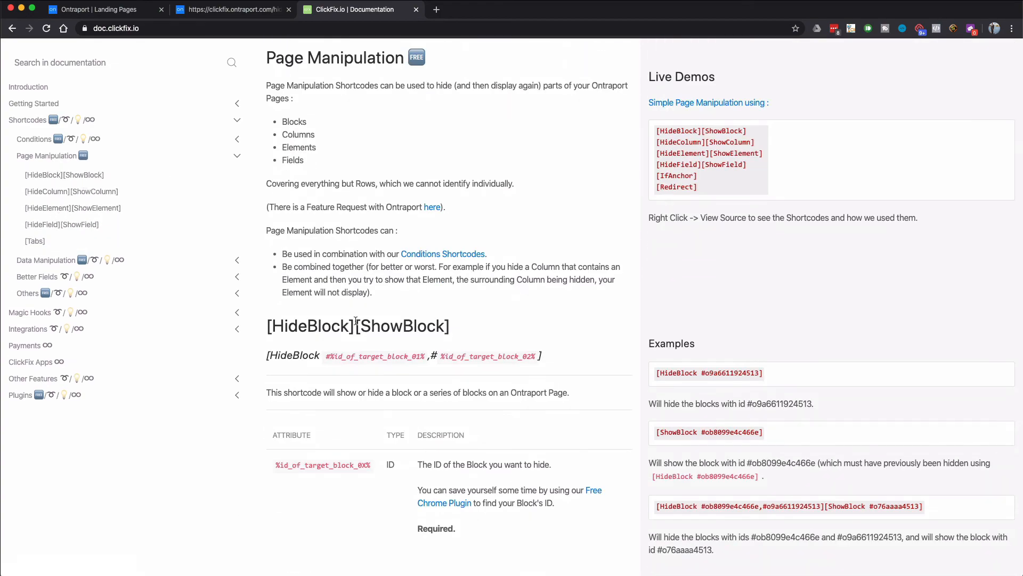
pyautogui.scroll(-5, 384, 282)
pyautogui.scroll(-5, 386, 286)
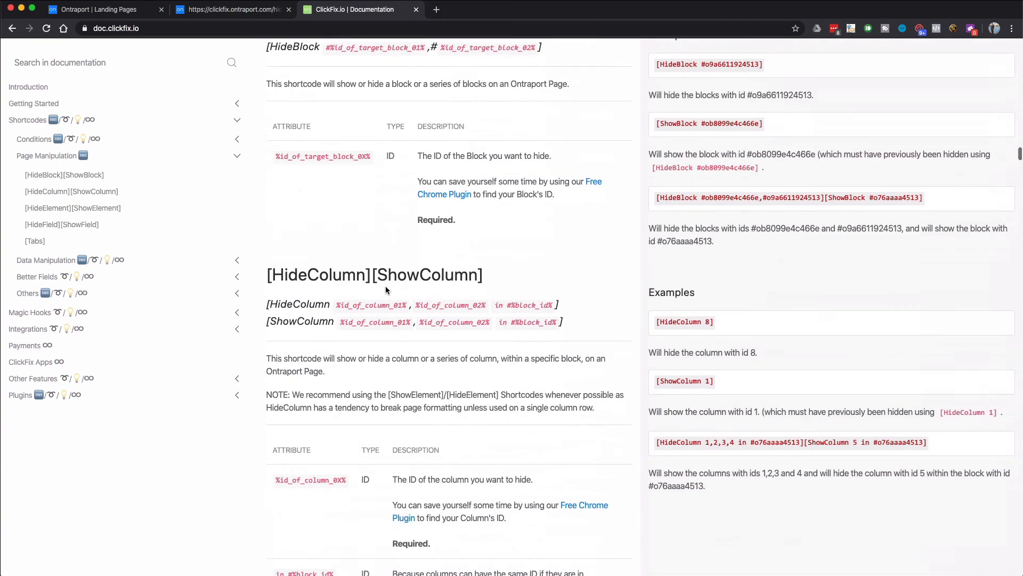
# Highlight the column IDs on the published hidden-form page with the ClickFix.io browser extension
pyautogui.click(235, 10)
pyautogui.scroll(3, 684, 363)
pyautogui.scroll(6, 683, 363)
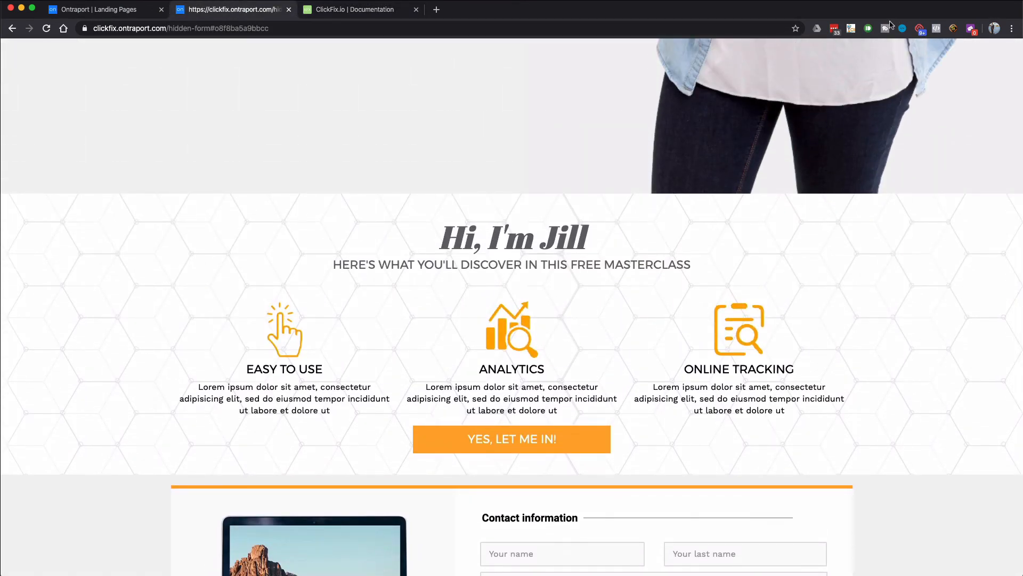
pyautogui.click(851, 28)
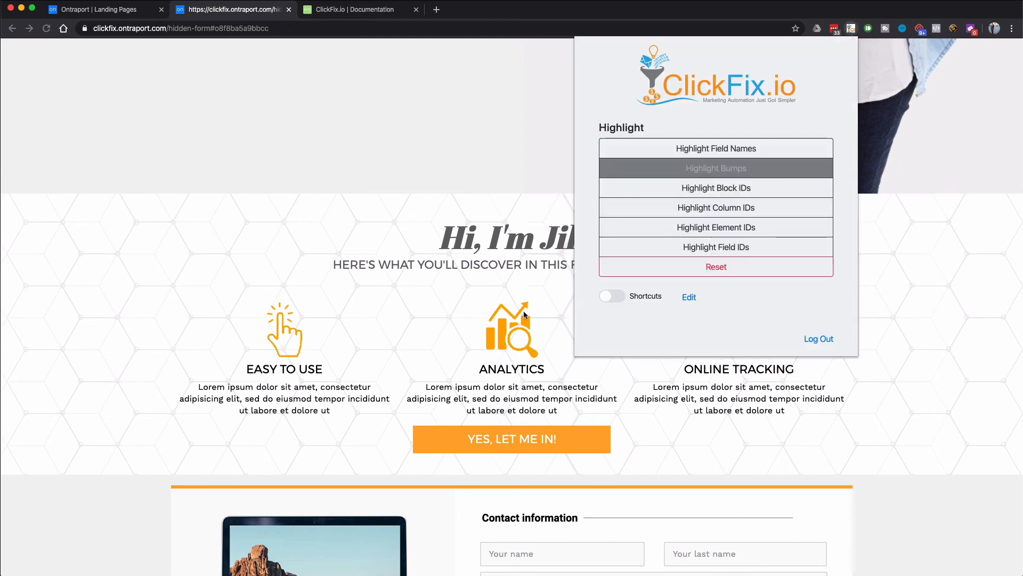
pyautogui.click(718, 208)
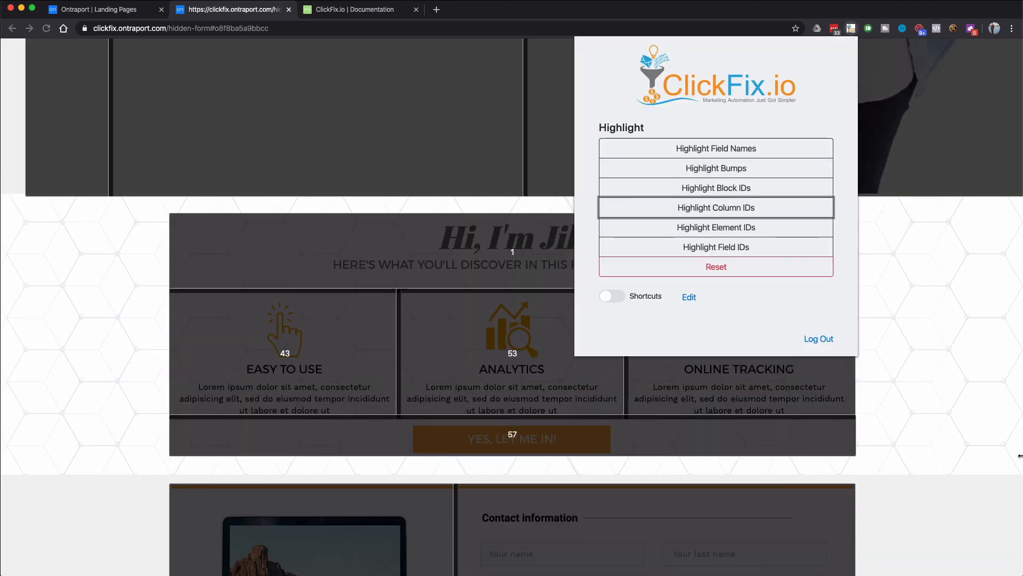
pyautogui.click(945, 424)
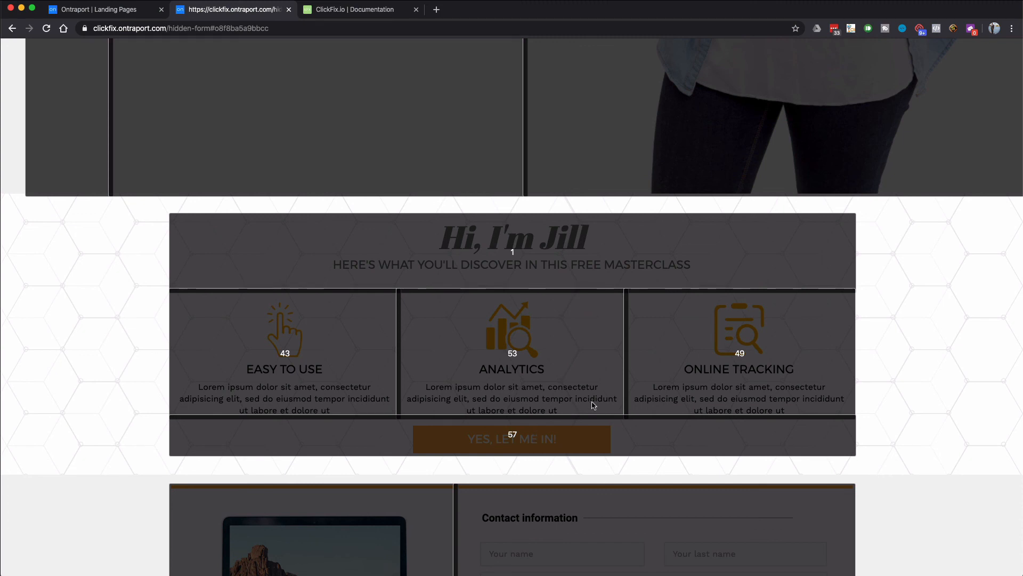
# Return to the HideColumn and ShowColumn section of the ClickFix.io documentation
pyautogui.click(320, 13)
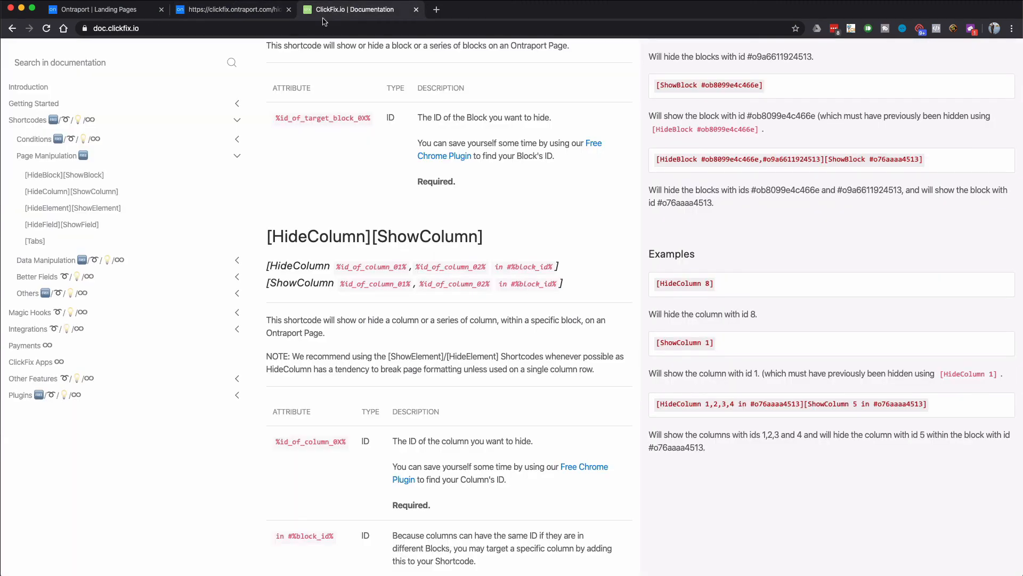